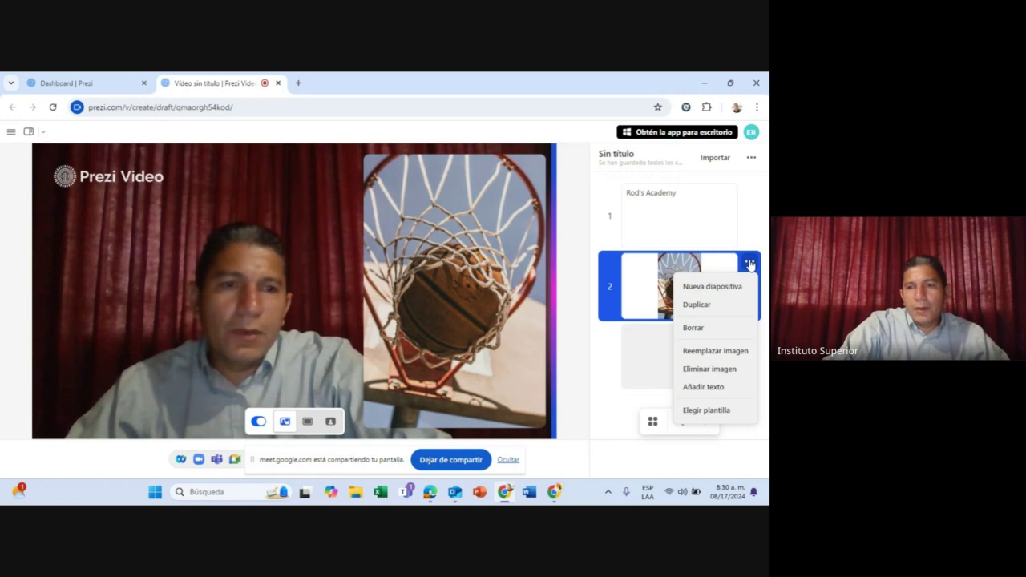
# - Replace the basketball image on slide 2 with the file "Logo rods png" from the computer's ROD'S ACADEMY folder
pyautogui.click(370, 367)
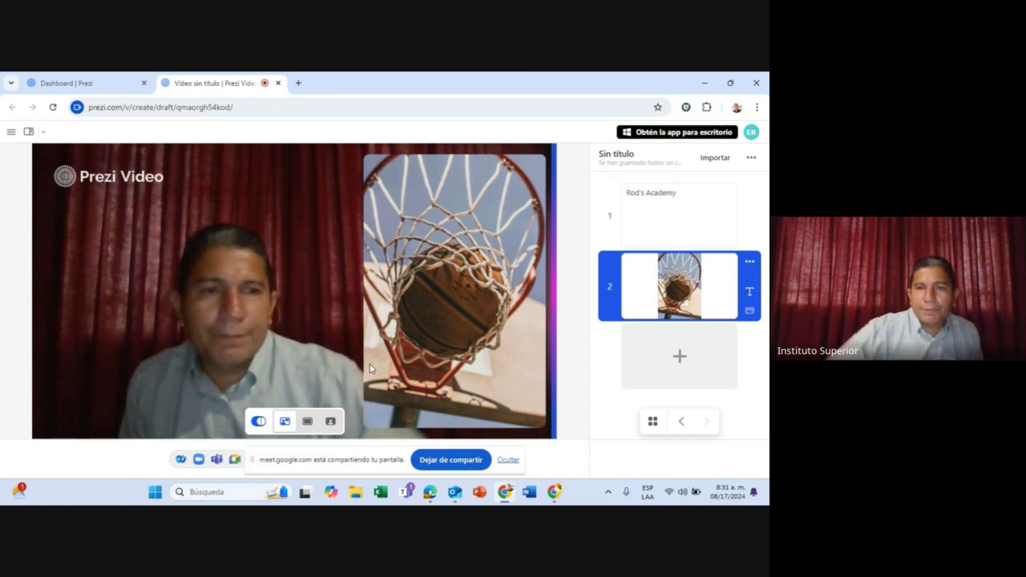
pyautogui.click(749, 263)
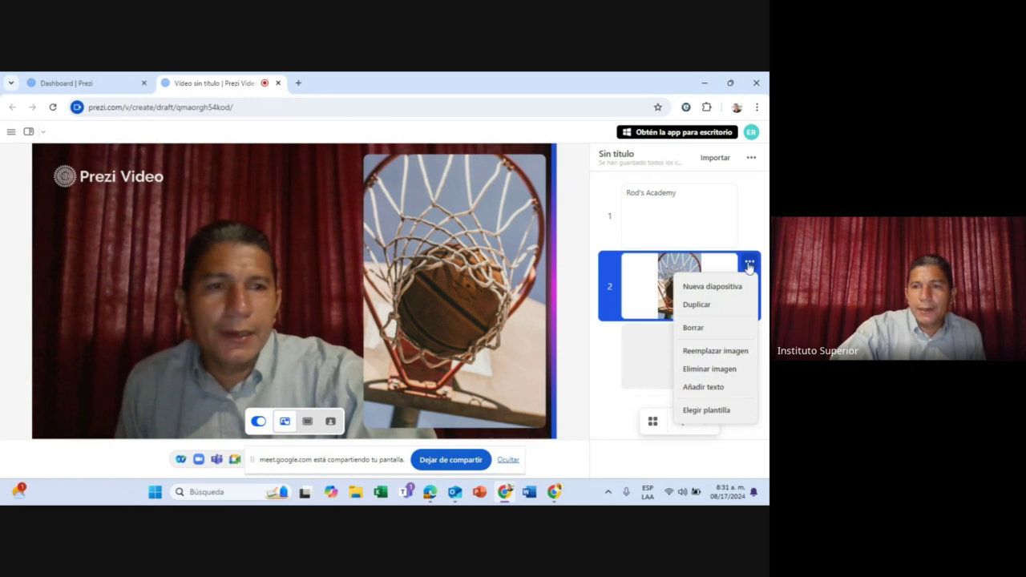
pyautogui.click(714, 351)
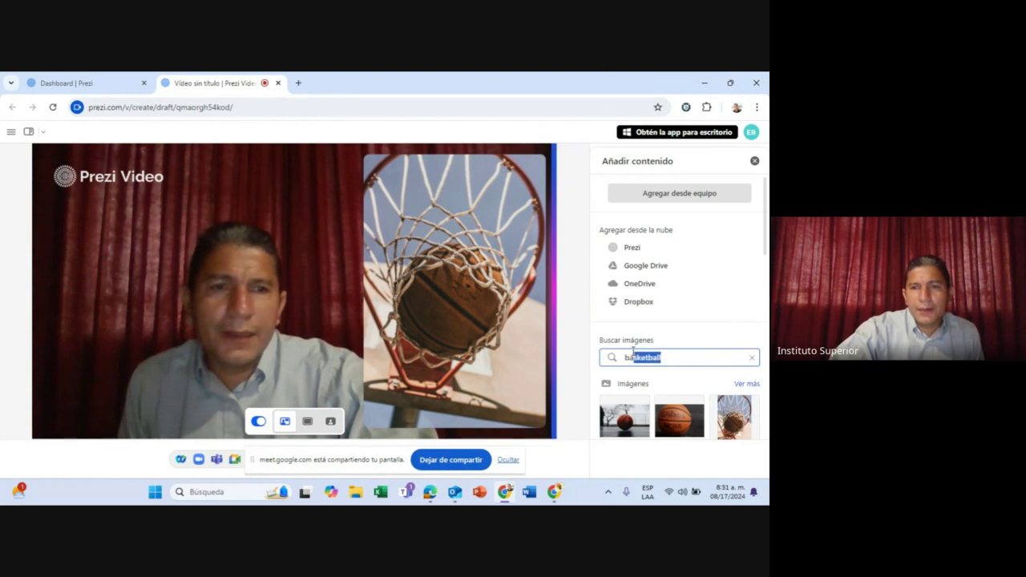
pyautogui.press('BackSpace')
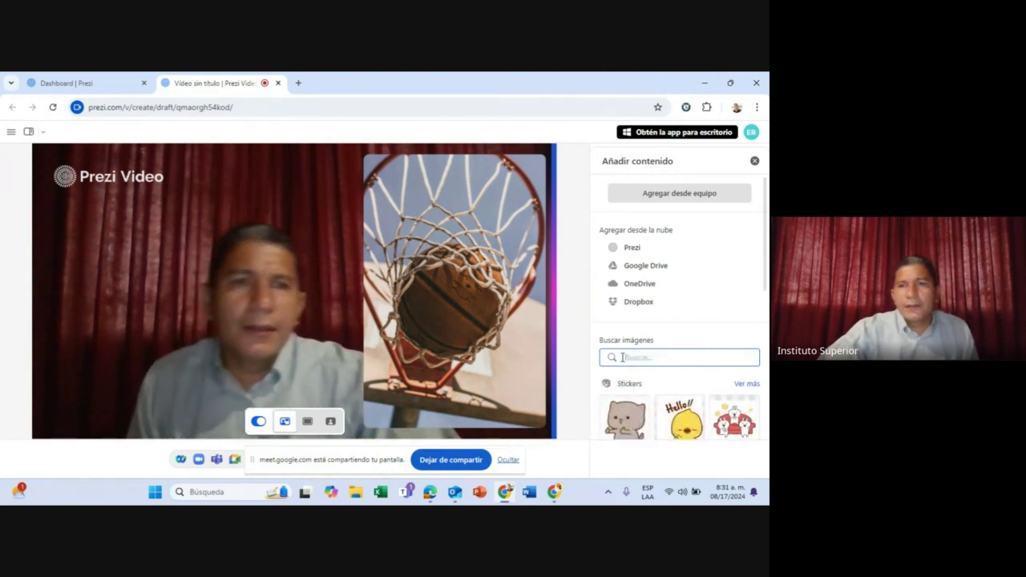
pyautogui.click(679, 193)
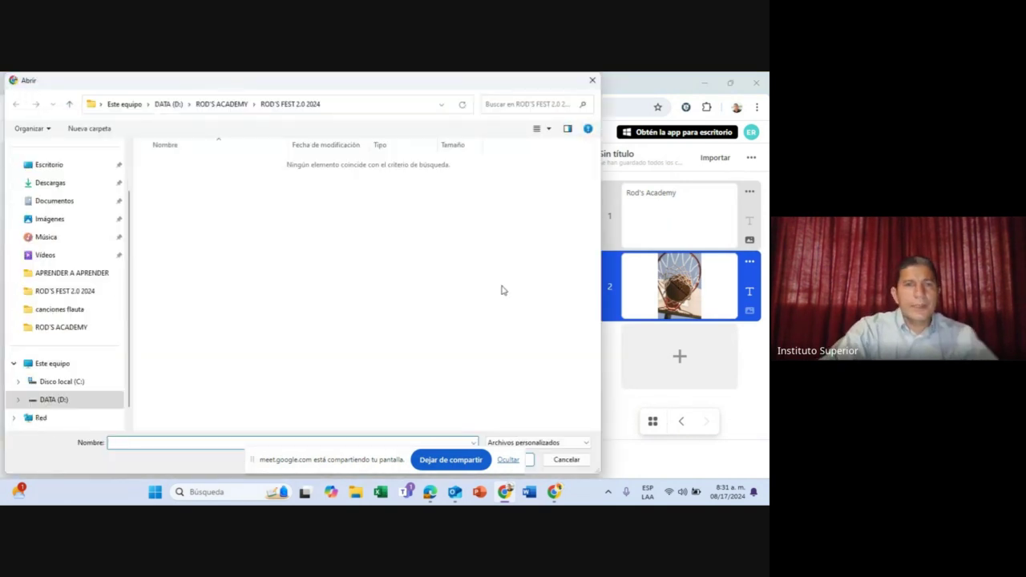
pyautogui.click(57, 332)
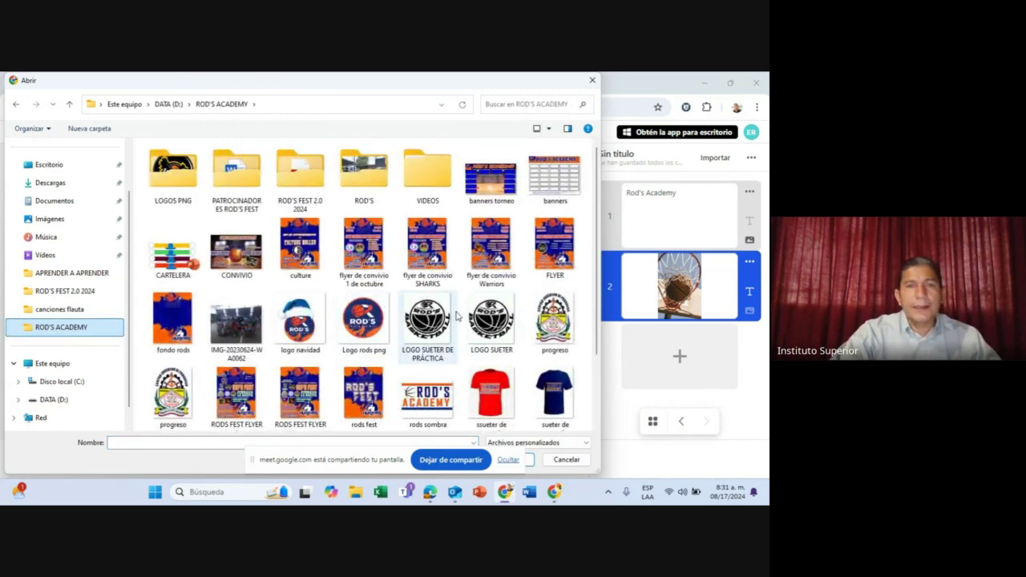
pyautogui.scroll(-2, 457, 316)
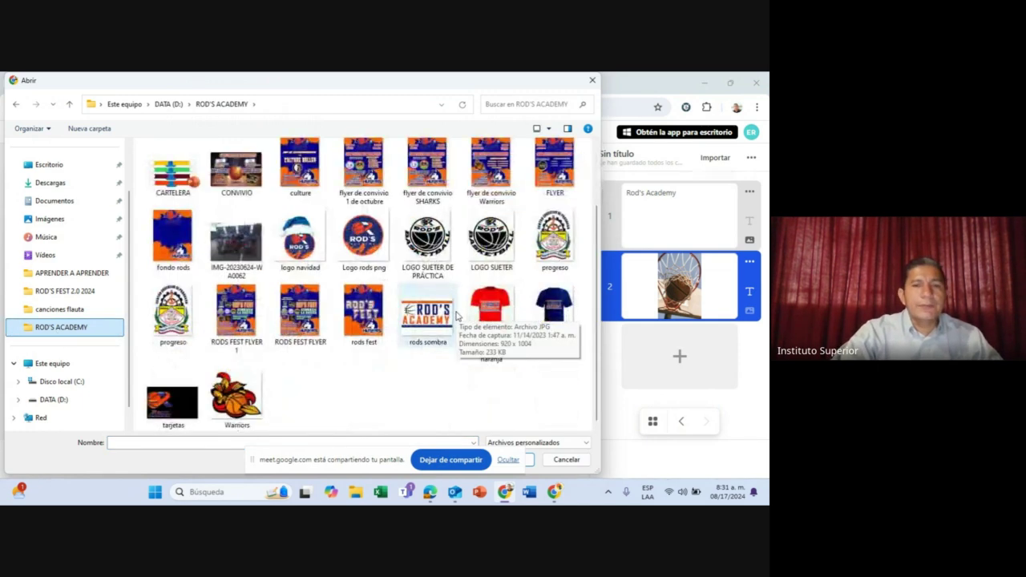
pyautogui.click(374, 244)
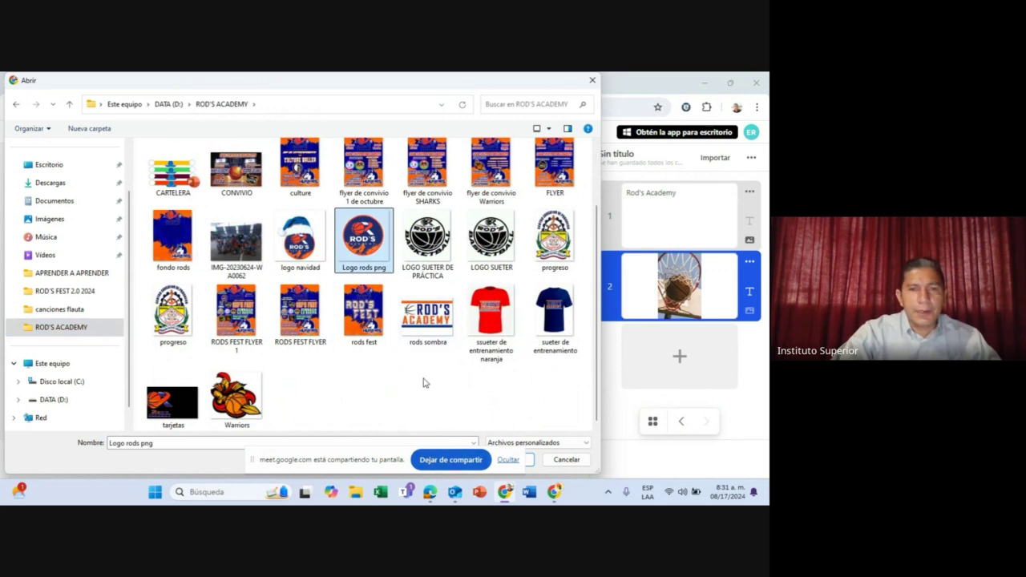
pyautogui.moveTo(396, 457); pyautogui.dragTo(282, 456)
pyautogui.click(364, 248)
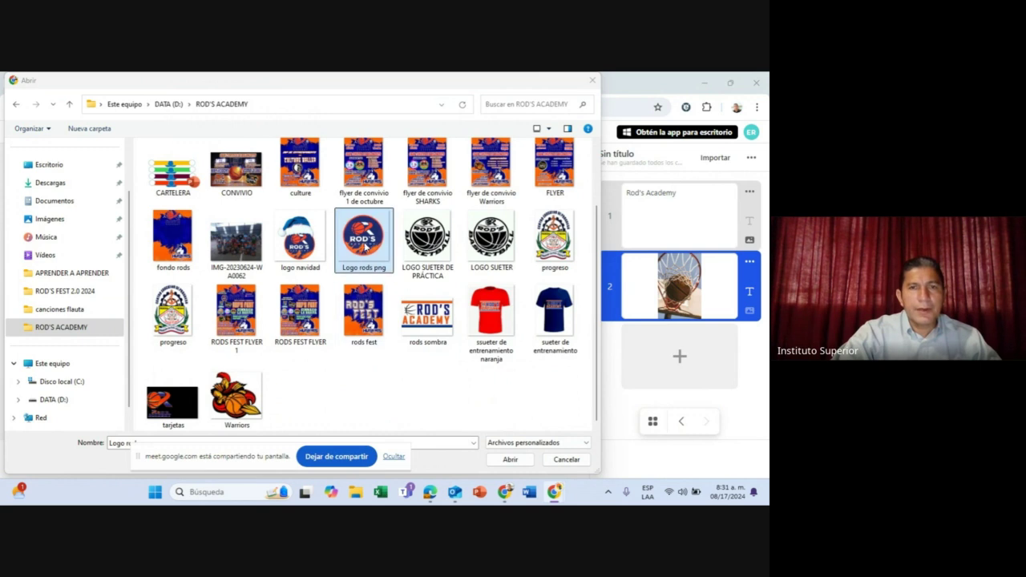
pyautogui.click(507, 461)
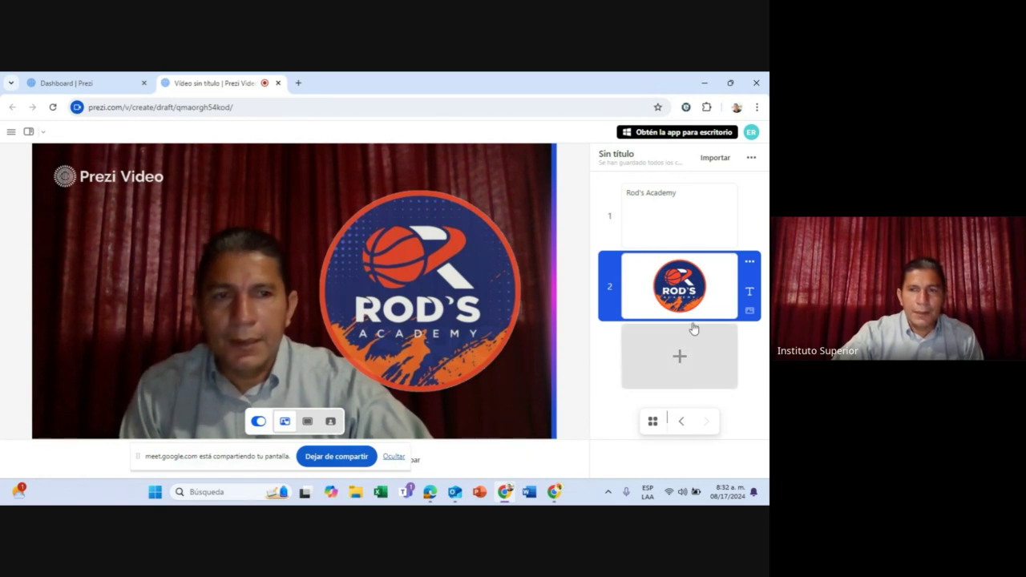
# - Add the text "Formando con un nuevo concepto" below the logo on slide 2
pyautogui.click(749, 293)
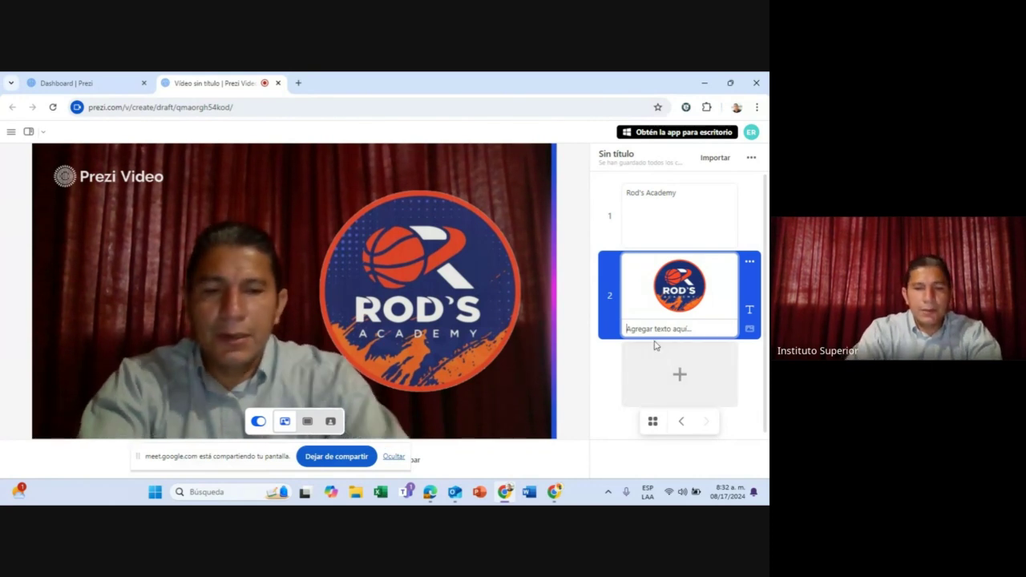
pyautogui.write('Form')
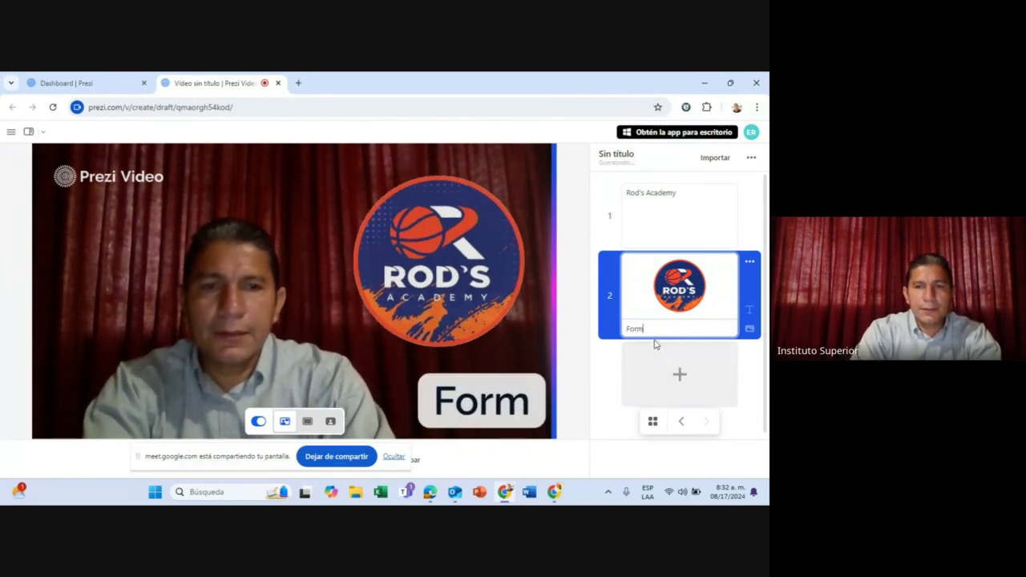
pyautogui.write('ando')
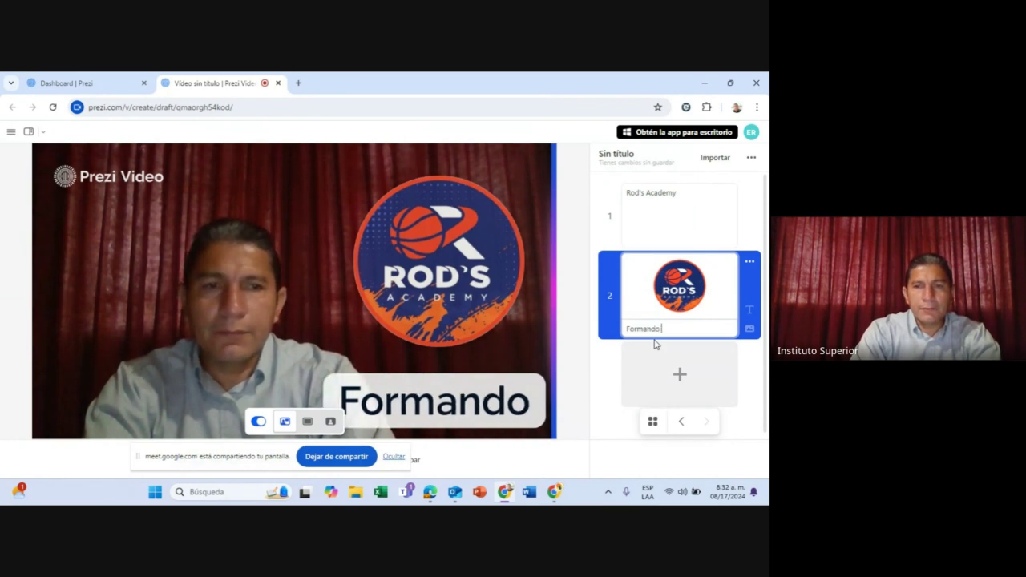
pyautogui.write(' por')
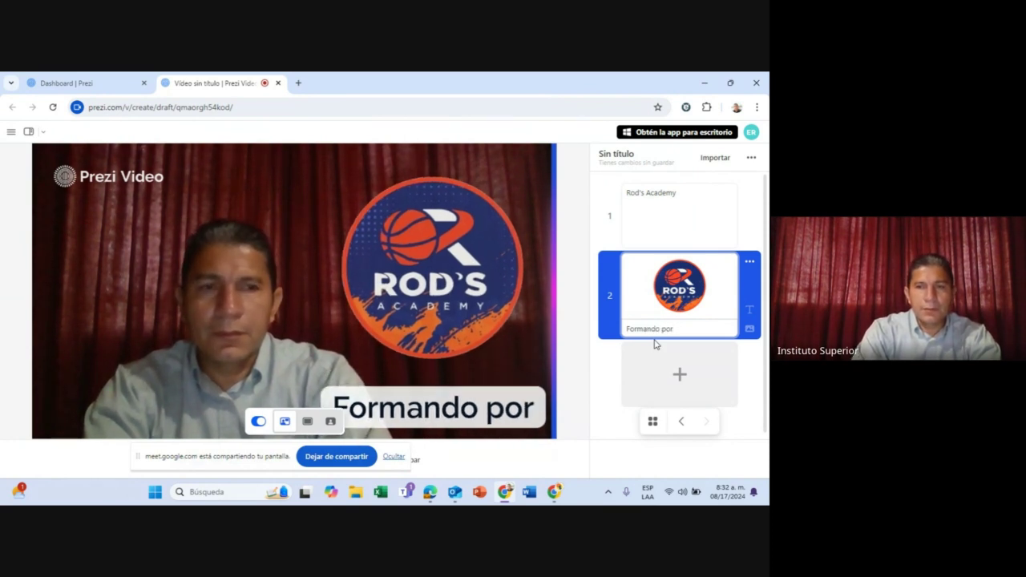
pyautogui.press('BackSpace')
pyautogui.press('BackSpace')
pyautogui.press('BackSpace')
pyautogui.write('con ')
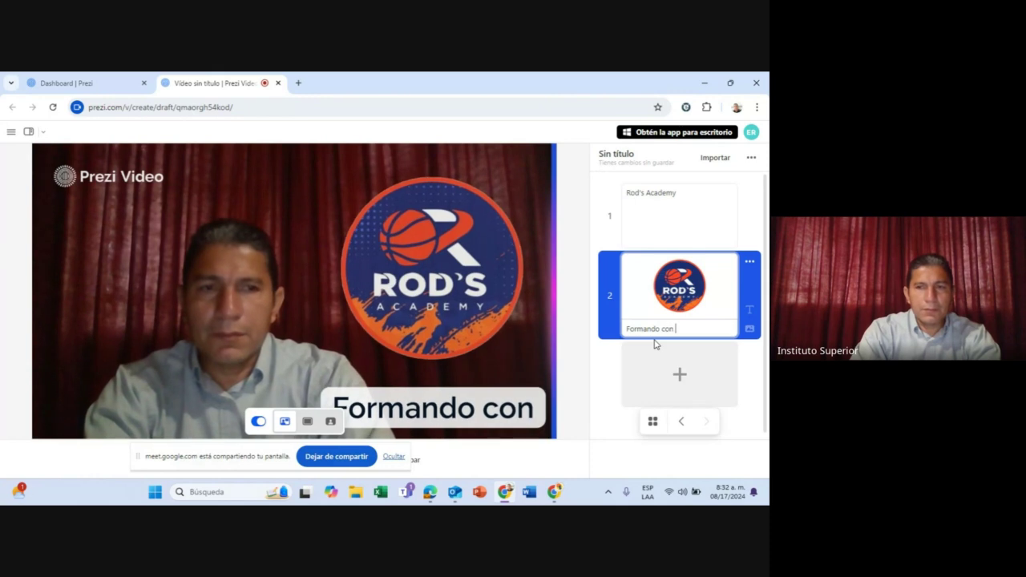
pyautogui.write('un nue')
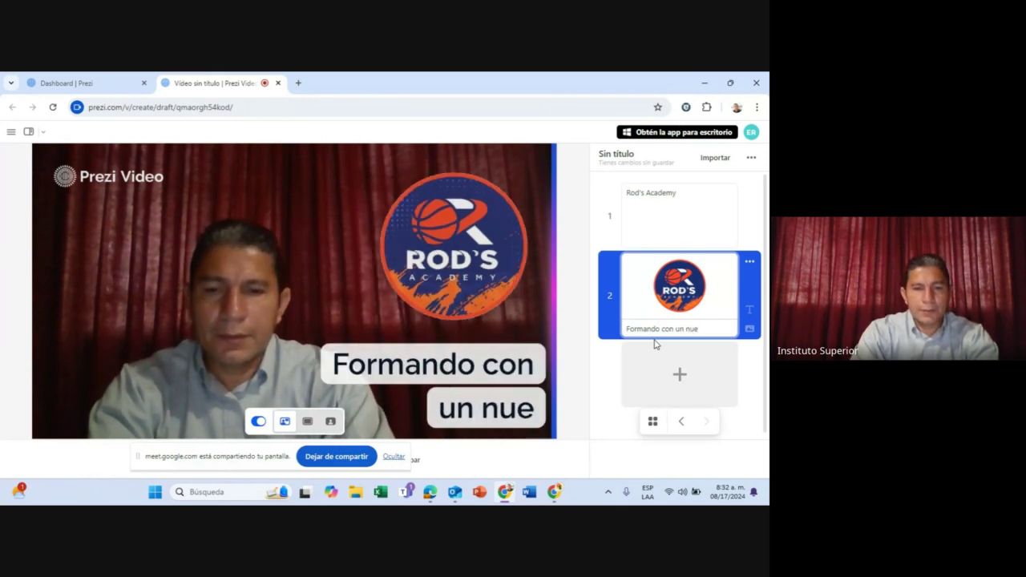
pyautogui.write('vo concepto')
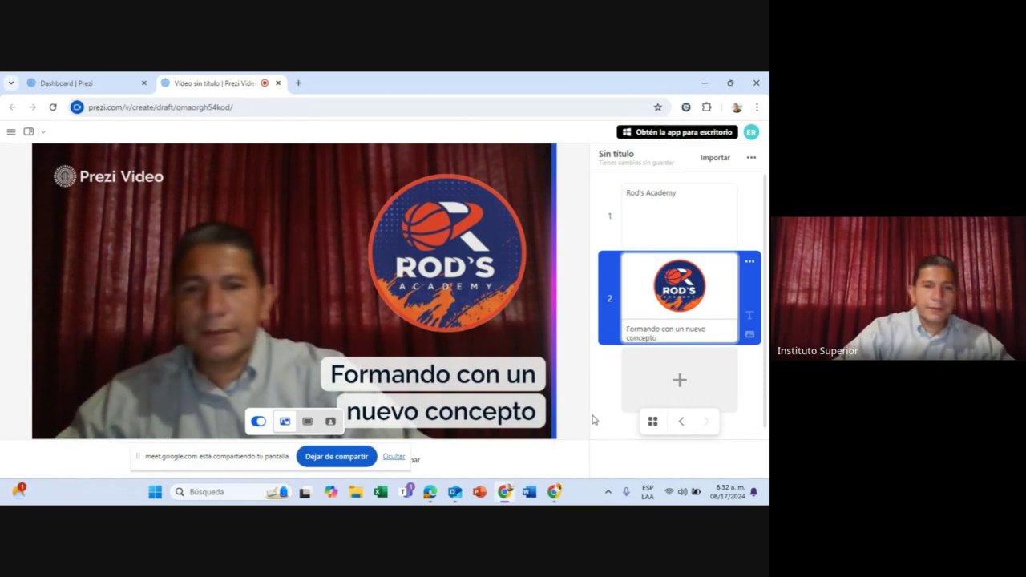
# - Preview slide 2 in the content-only layout and return to the layout with the presenter beside the content
pyautogui.click(307, 428)
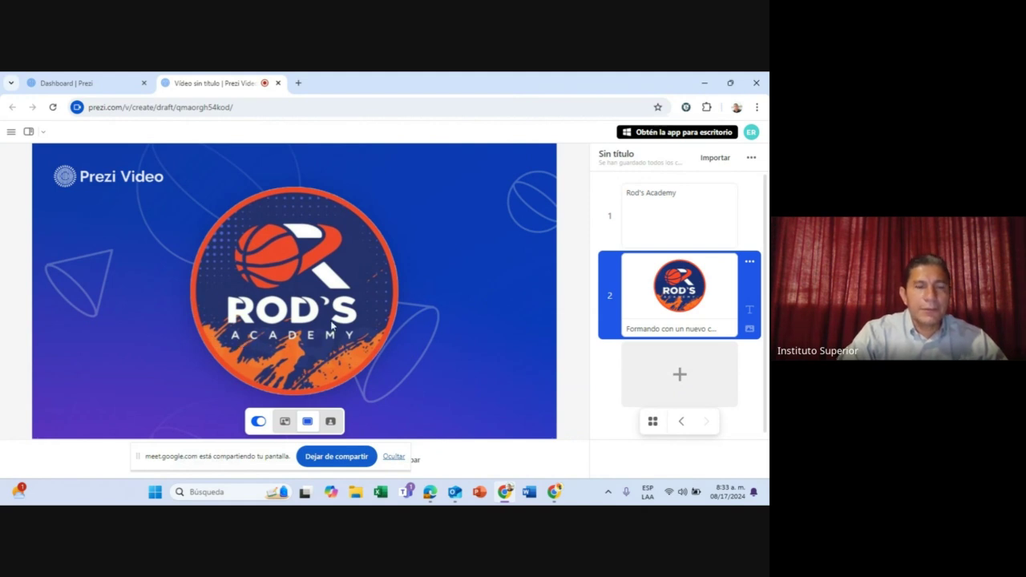
pyautogui.click(286, 423)
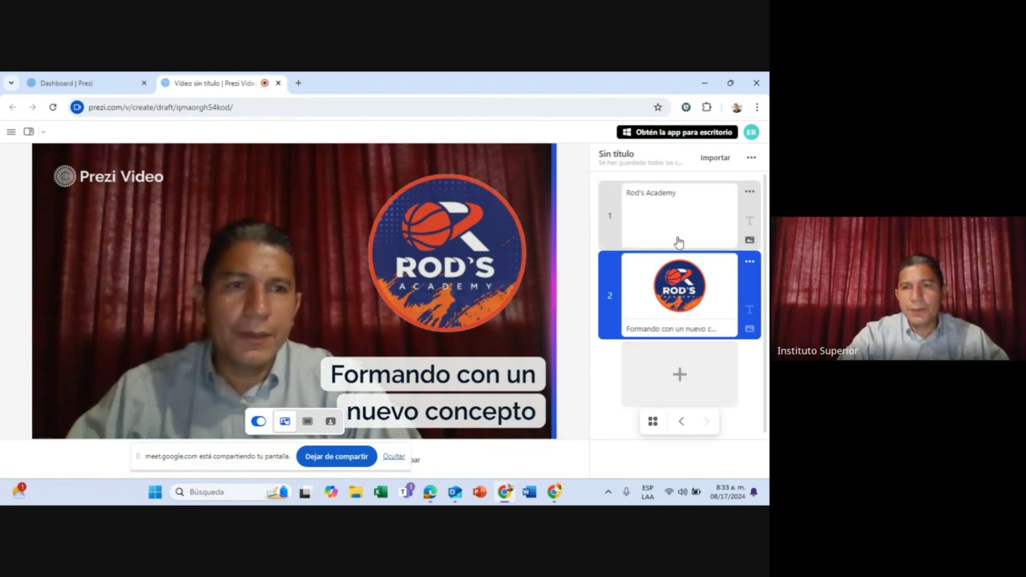
# - Add a third slide and insert the image "flyer de convivio Warriors" from the computer's ROD'S ACADEMY folder
pyautogui.click(680, 375)
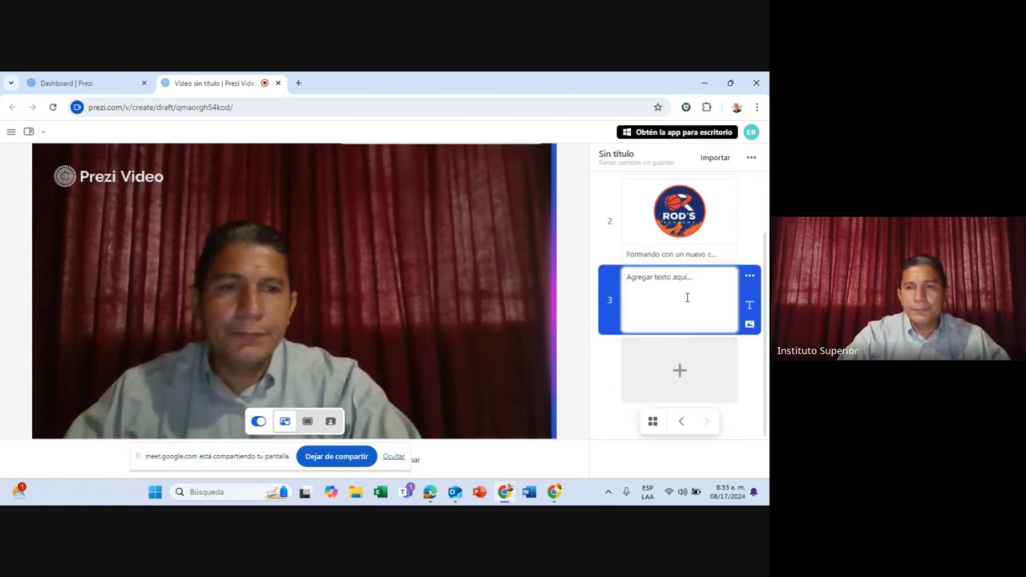
pyautogui.click(750, 327)
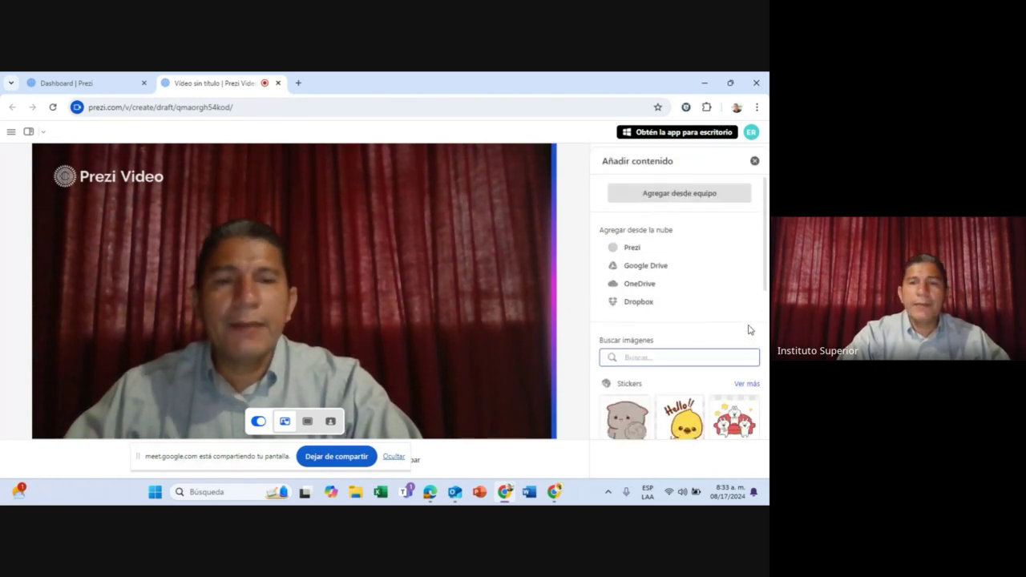
pyautogui.click(677, 202)
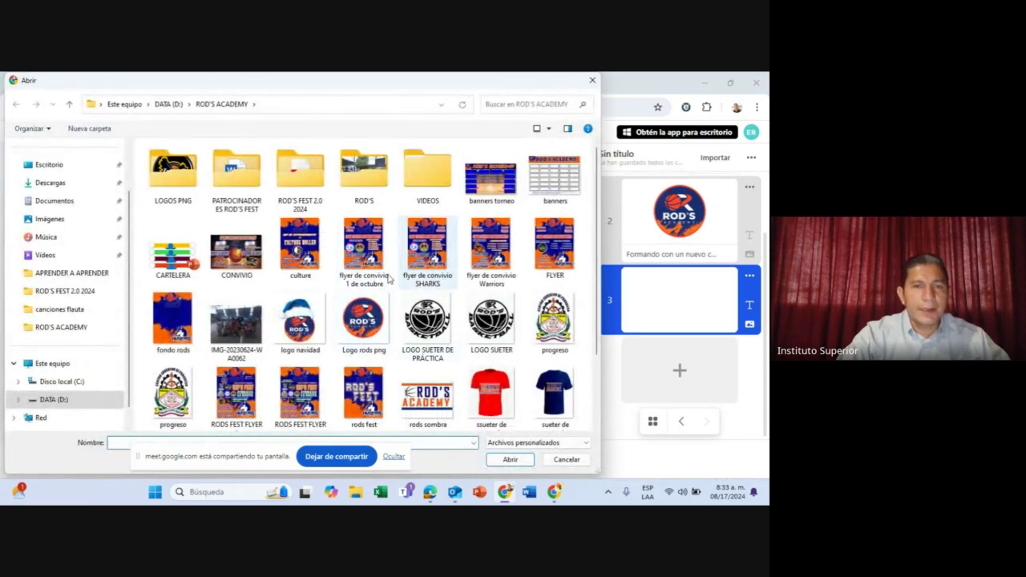
pyautogui.scroll(-1, 401, 281)
pyautogui.scroll(1, 363, 280)
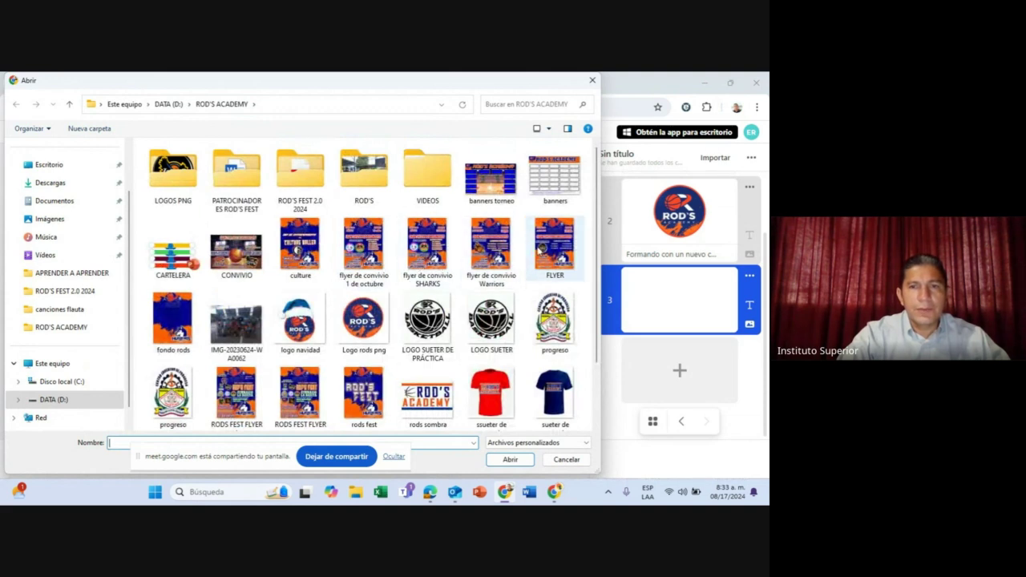
pyautogui.click(491, 245)
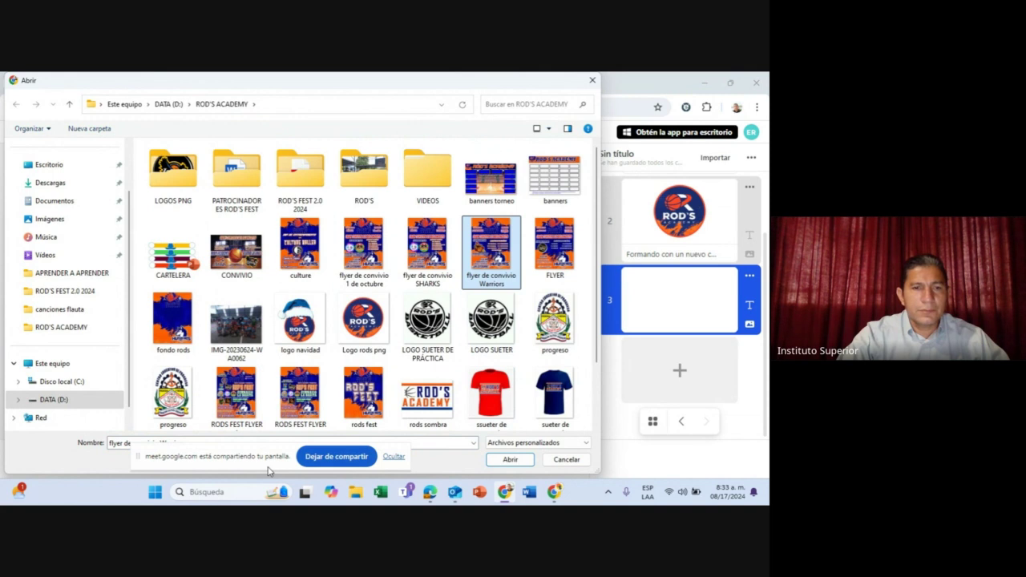
pyautogui.moveTo(268, 469)
pyautogui.mouseDown()
pyautogui.moveTo(250, 466)
pyautogui.moveTo(445, 465)
pyautogui.moveTo(269, 464)
pyautogui.mouseUp()
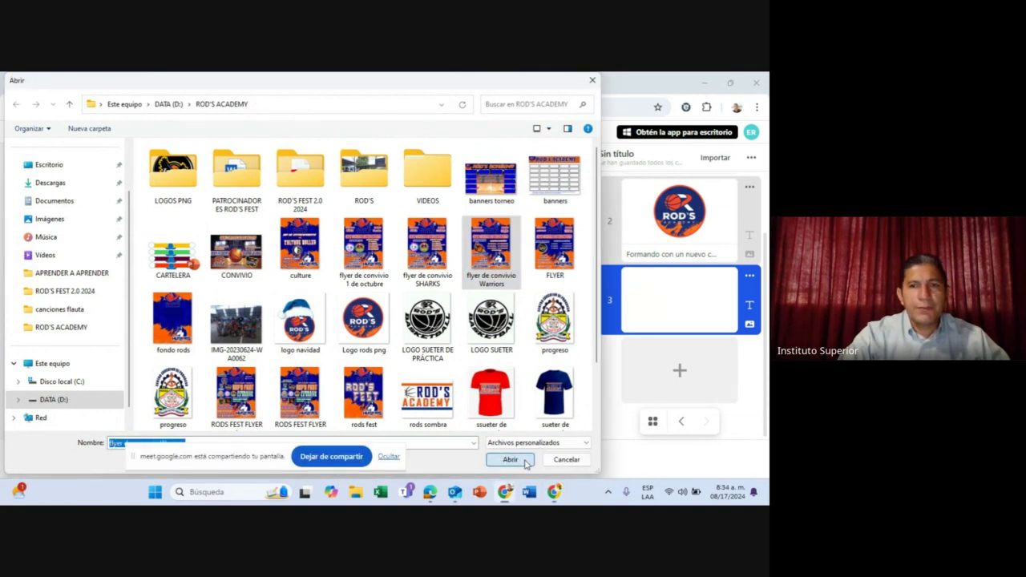
pyautogui.click(525, 461)
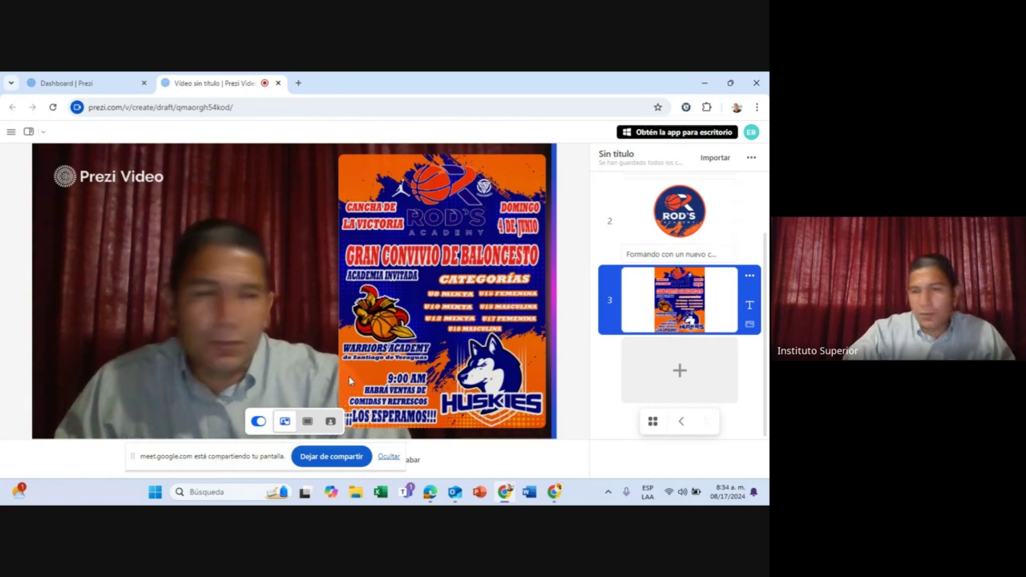
# - Preview the flyer slide in the content-only and camera-background layouts, and return to the layout with the presenter beside it
pyautogui.click(308, 421)
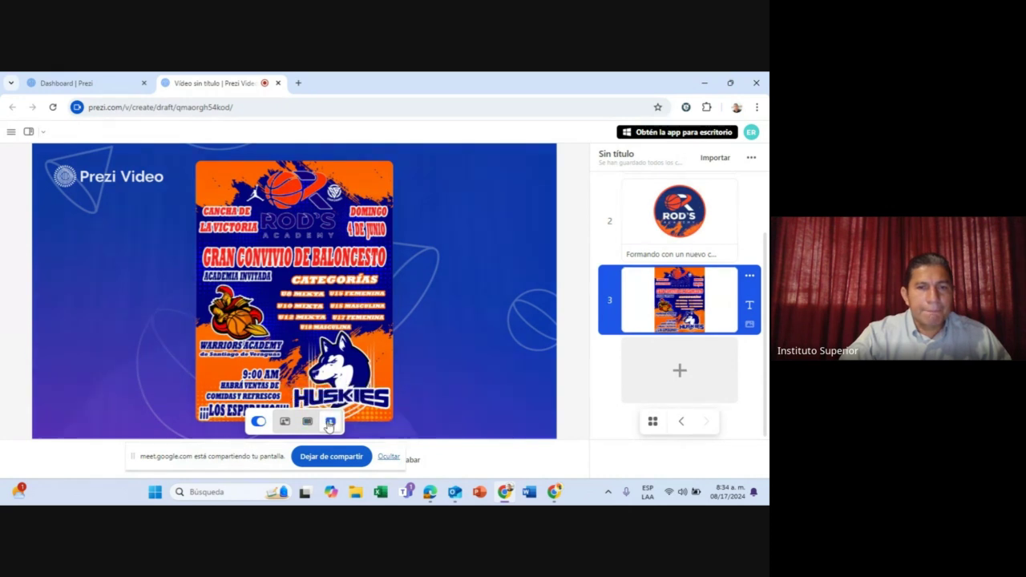
pyautogui.click(328, 423)
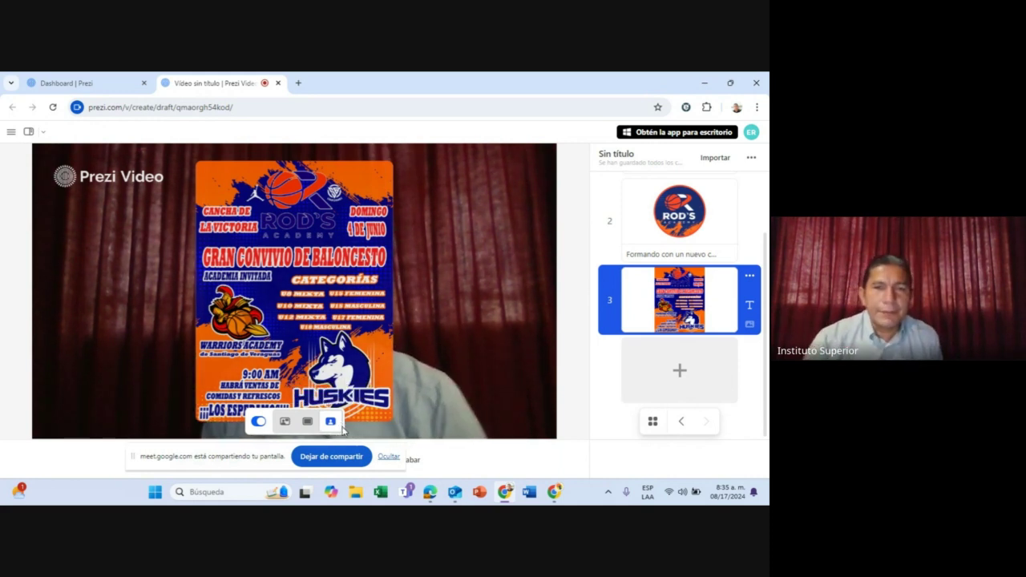
pyautogui.click(283, 422)
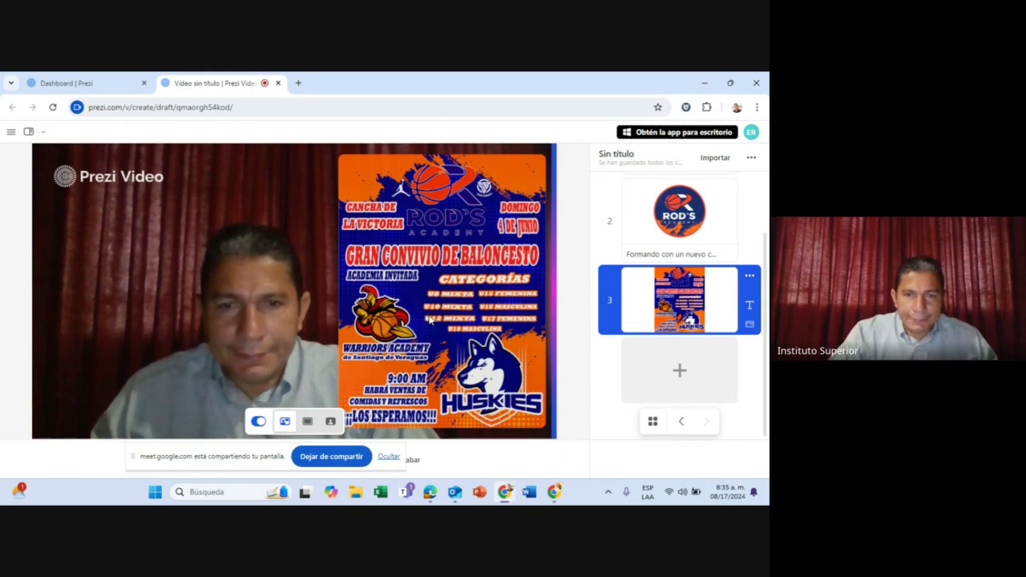
# - Select slide 1, "Rod's Academy", as the starting slide and enter the practice and recording mode
pyautogui.moveTo(241, 462); pyautogui.dragTo(594, 470)
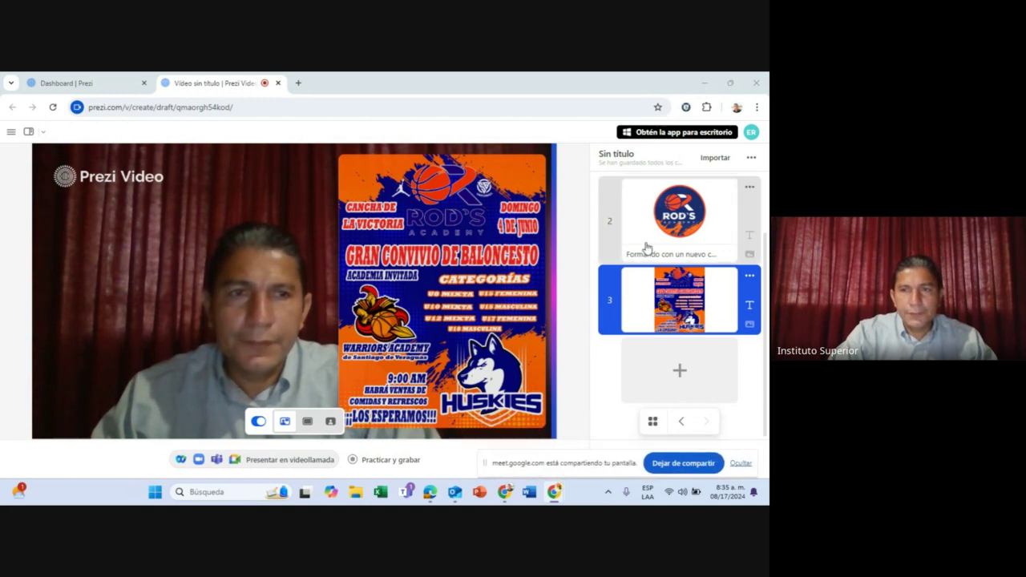
pyautogui.scroll(2, 665, 232)
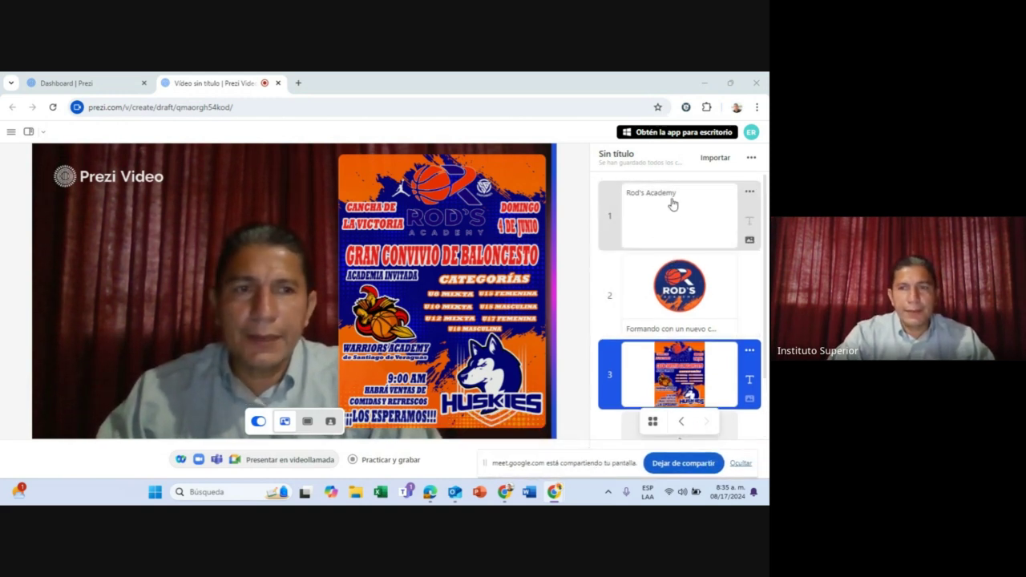
pyautogui.scroll(-2, 673, 233)
pyautogui.scroll(-1, 679, 250)
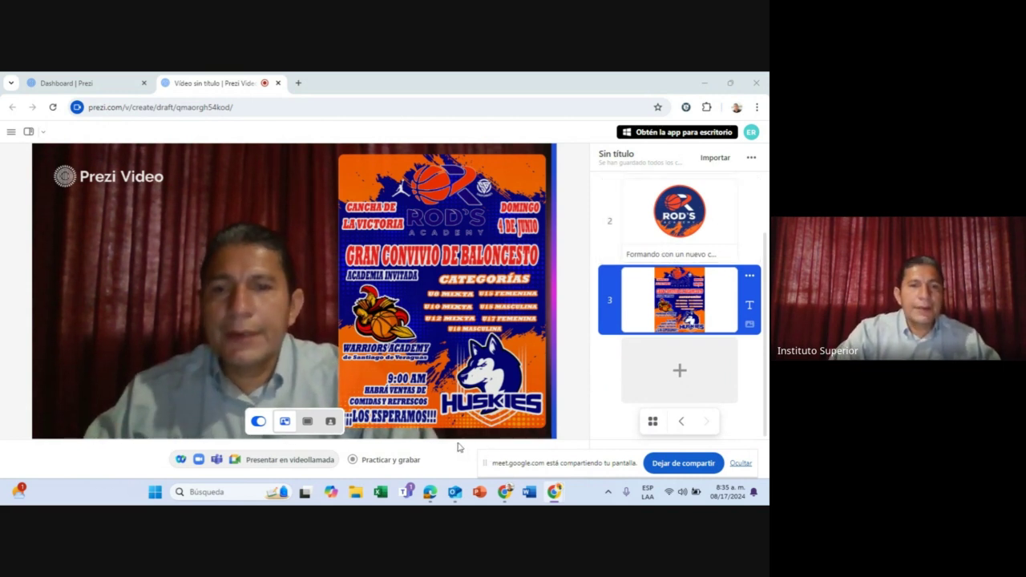
pyautogui.scroll(3, 714, 229)
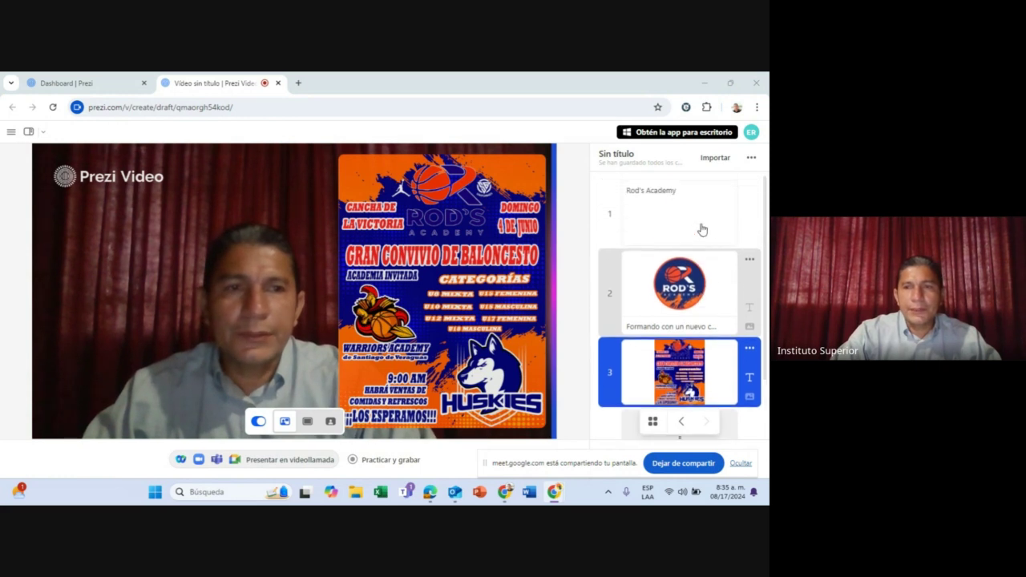
pyautogui.click(682, 226)
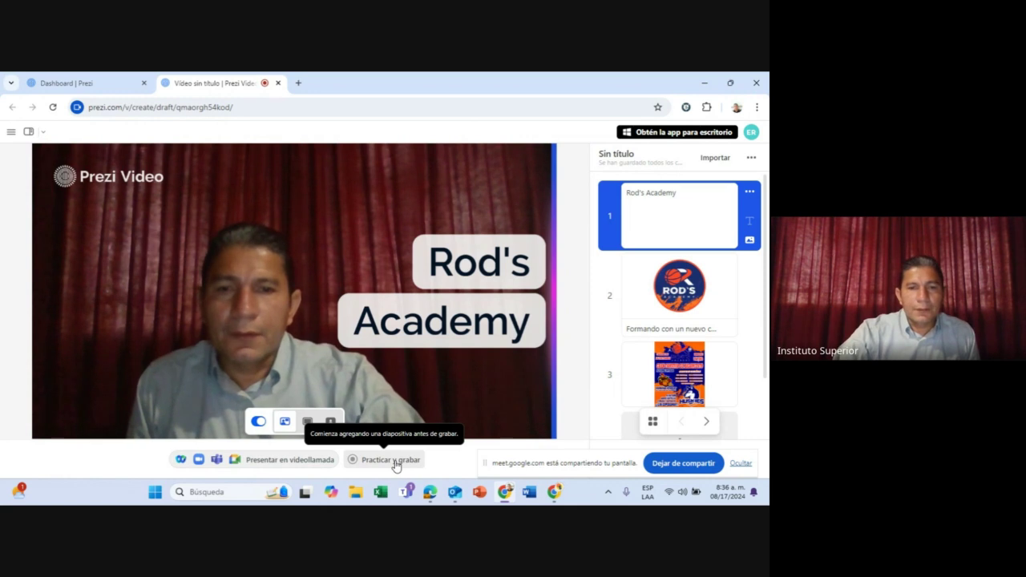
pyautogui.click(396, 463)
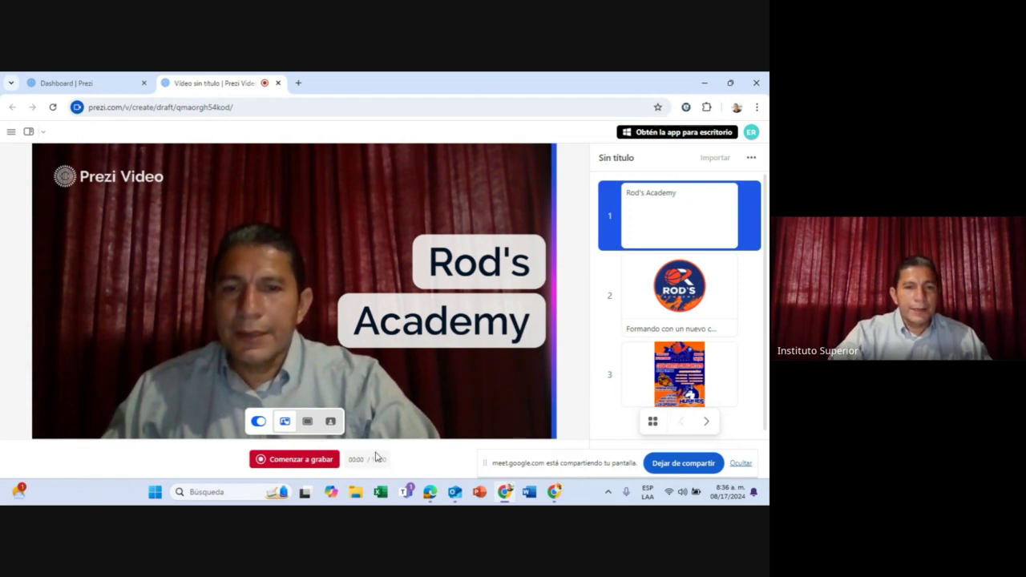
# - Start recording and present slides 1 to 3, showing the flyer in the content-only layout before returning to the floating presenter layout
pyautogui.click(306, 462)
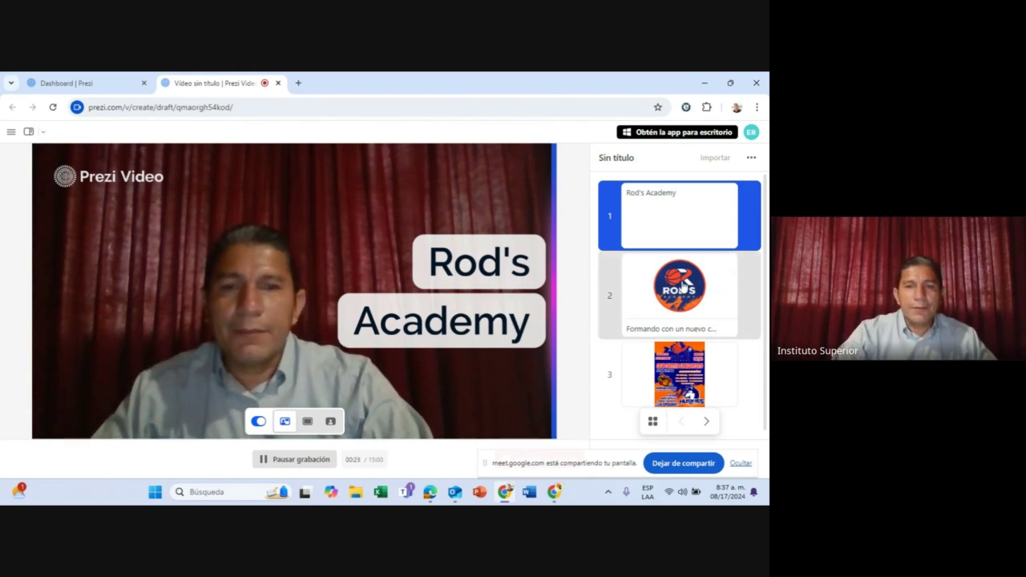
pyautogui.click(682, 288)
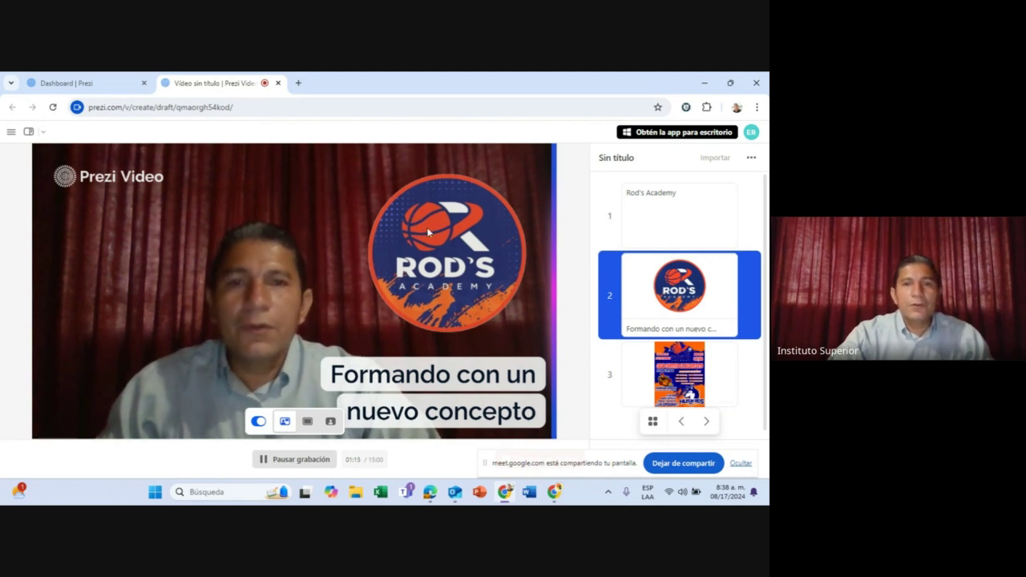
pyautogui.click(680, 377)
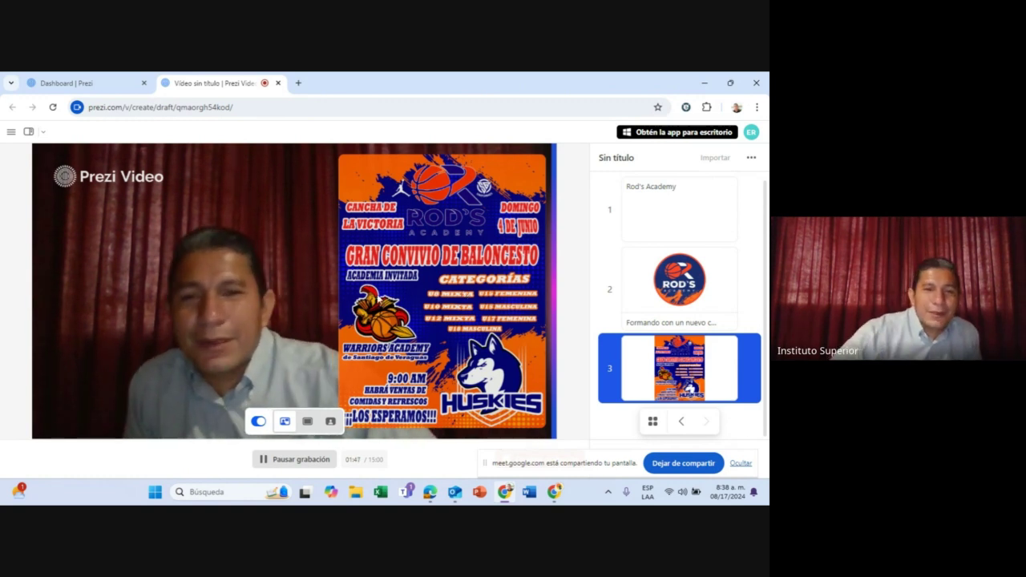
pyautogui.click(311, 423)
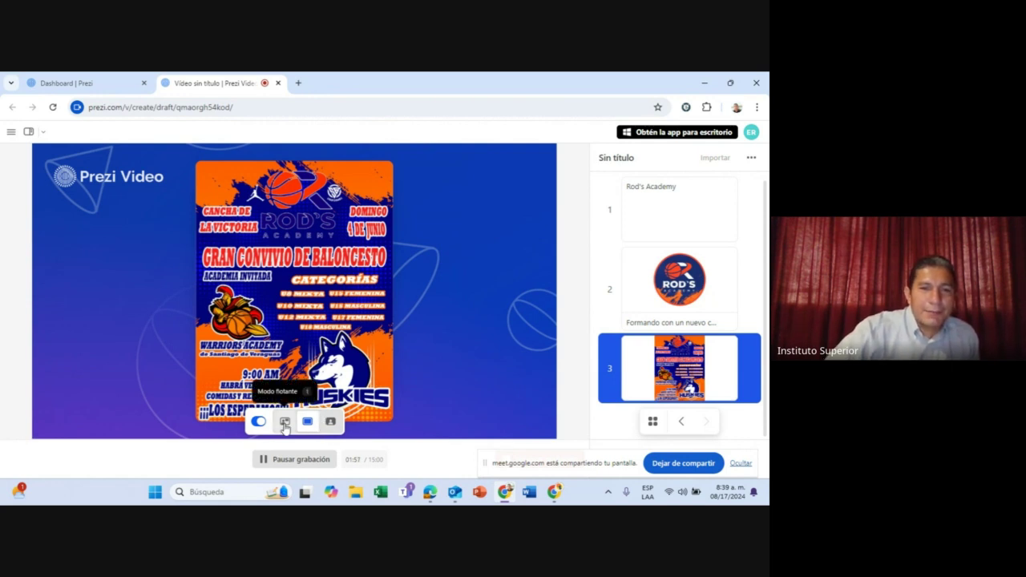
pyautogui.click(285, 422)
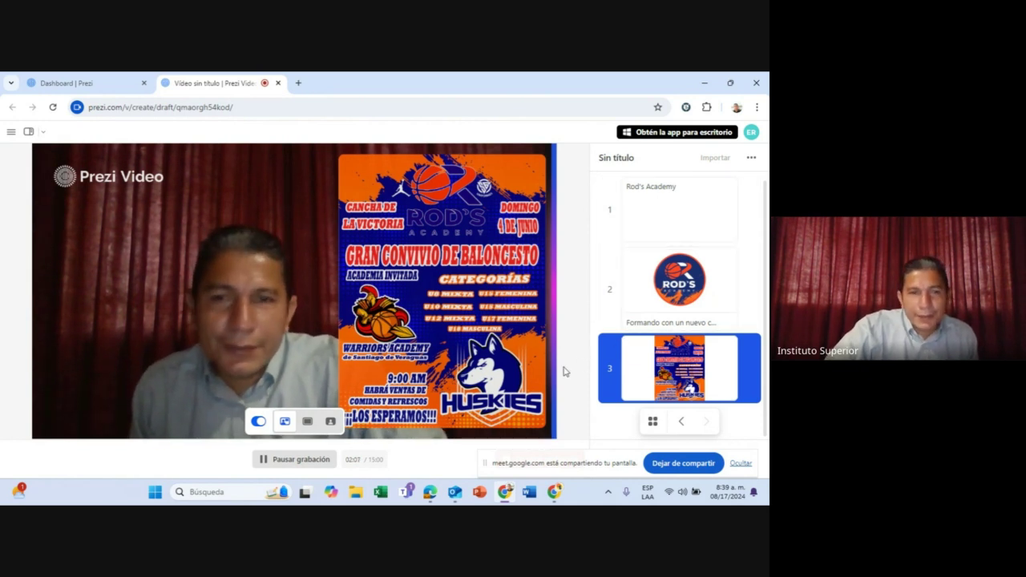
# - Pause the recording and end it
pyautogui.click(295, 458)
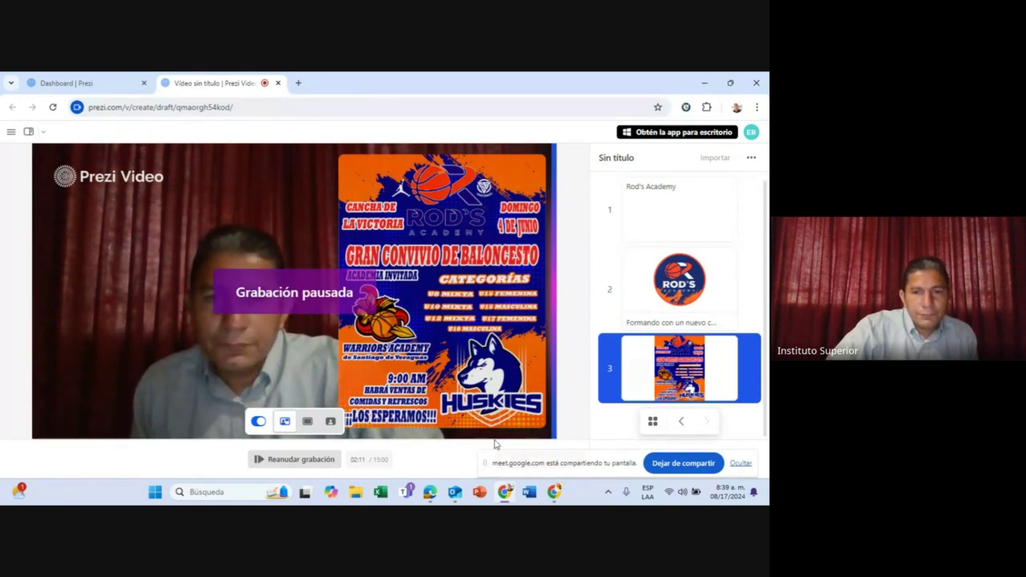
pyautogui.moveTo(566, 463); pyautogui.dragTo(215, 462)
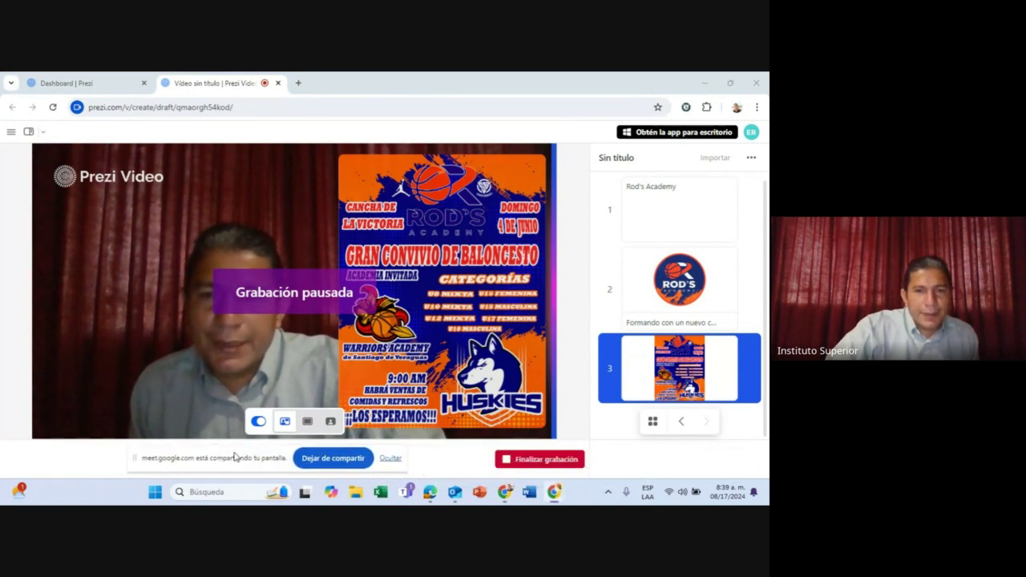
pyautogui.click(529, 469)
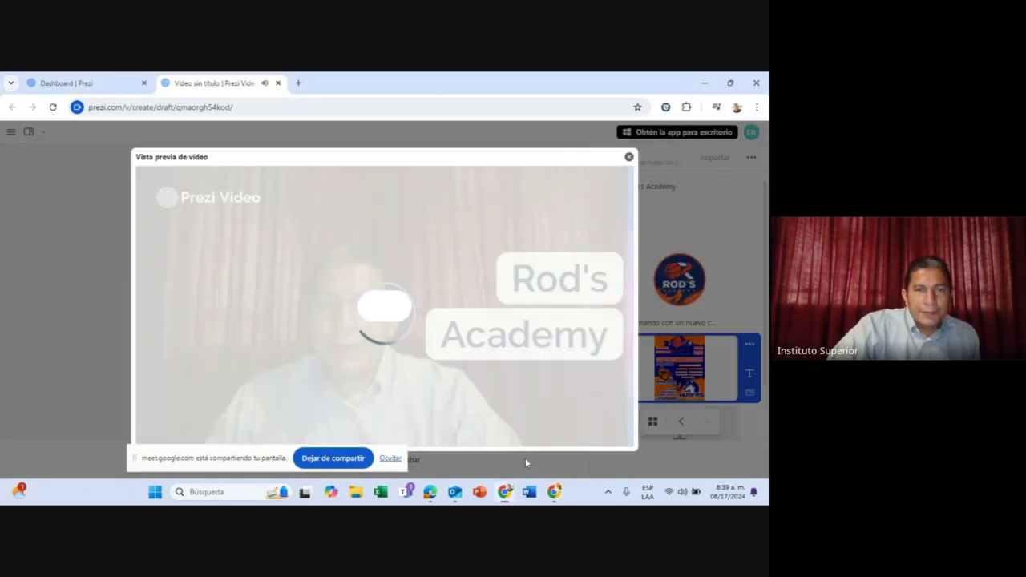
# - Save the recorded video from its preview
pyautogui.moveTo(194, 459); pyautogui.dragTo(96, 388)
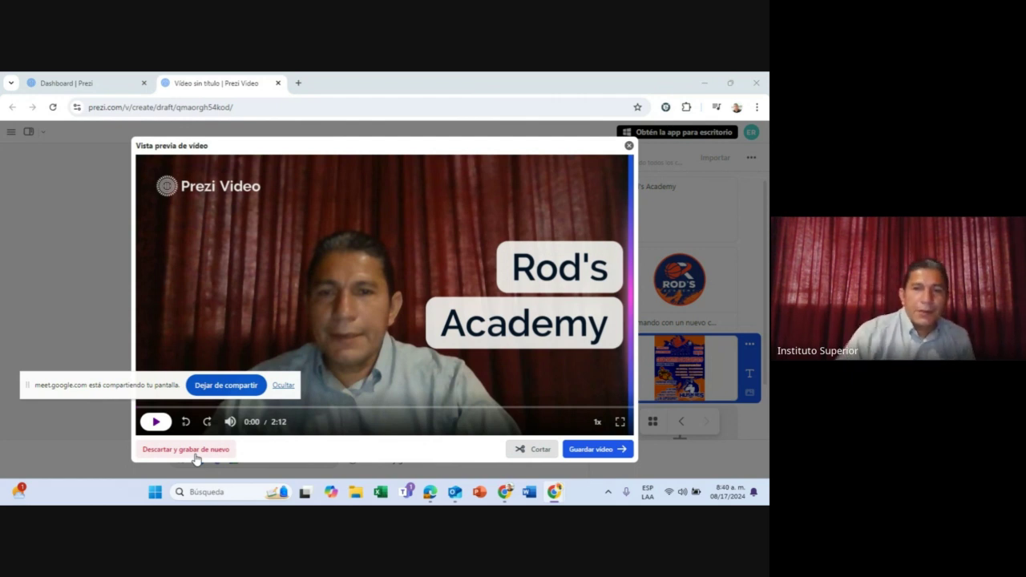
pyautogui.click(536, 458)
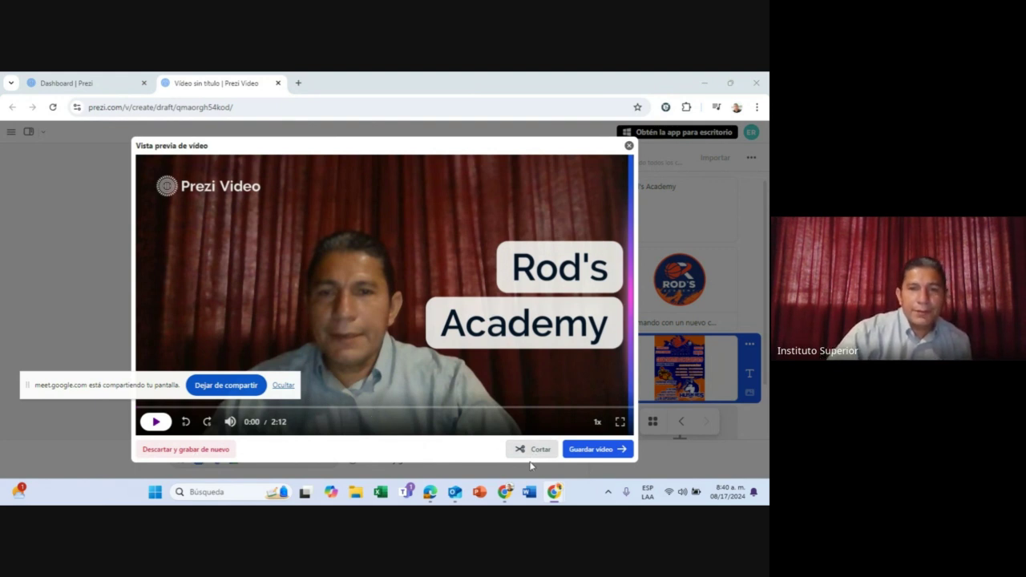
pyautogui.click(608, 452)
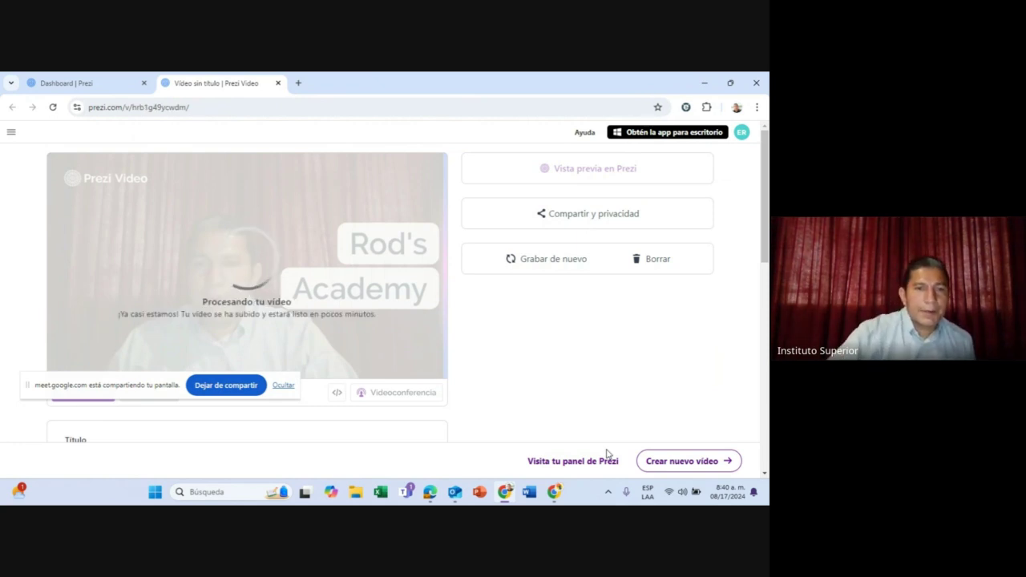
# - Examine the saved video's page, including its title, tags, description area and the share and download options below the player
pyautogui.moveTo(112, 392); pyautogui.dragTo(300, 455)
pyautogui.scroll(-2, 309, 350)
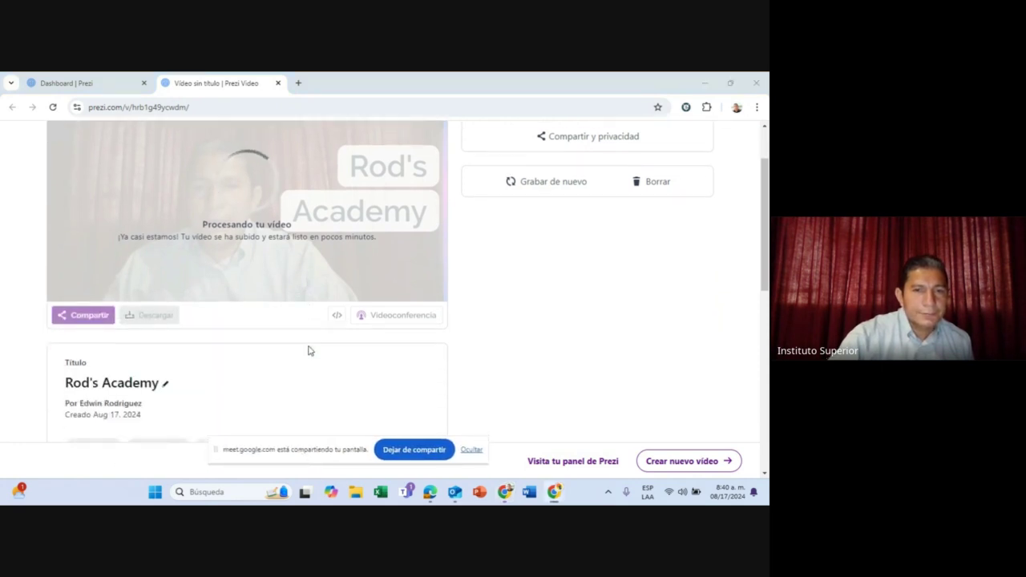
pyautogui.scroll(1, 310, 350)
pyautogui.scroll(-1, 193, 401)
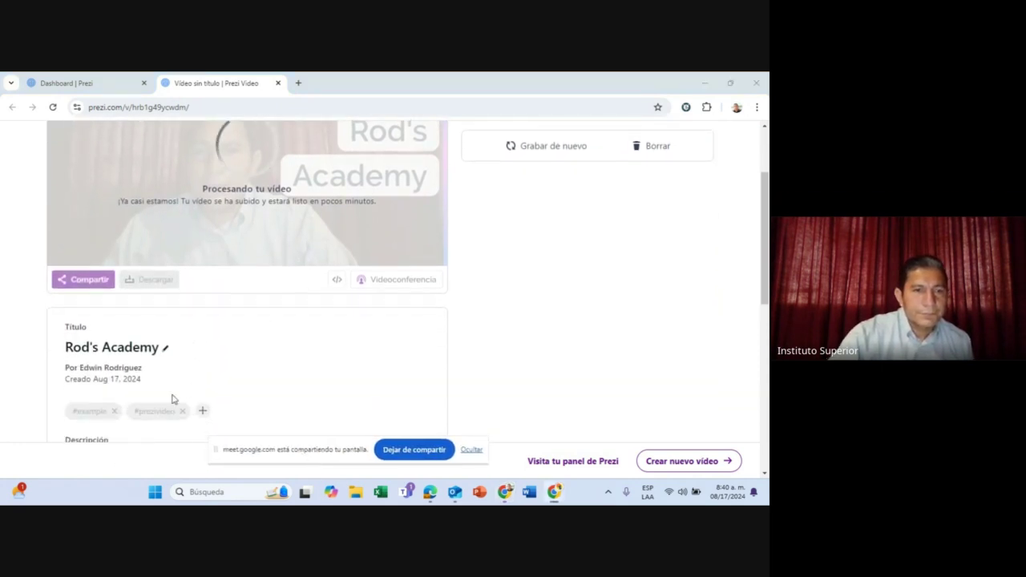
pyautogui.scroll(1, 163, 376)
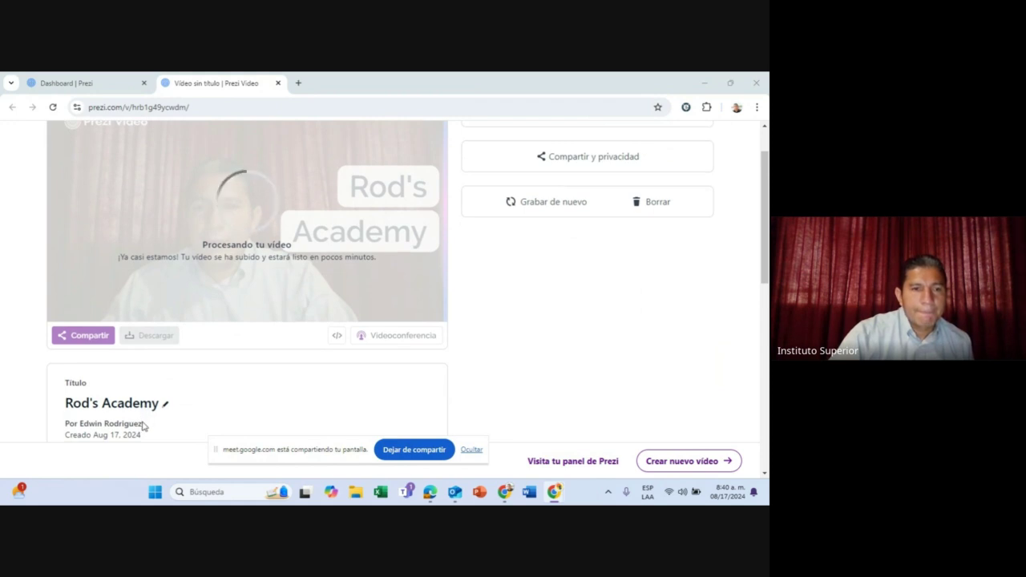
pyautogui.scroll(-1, 141, 415)
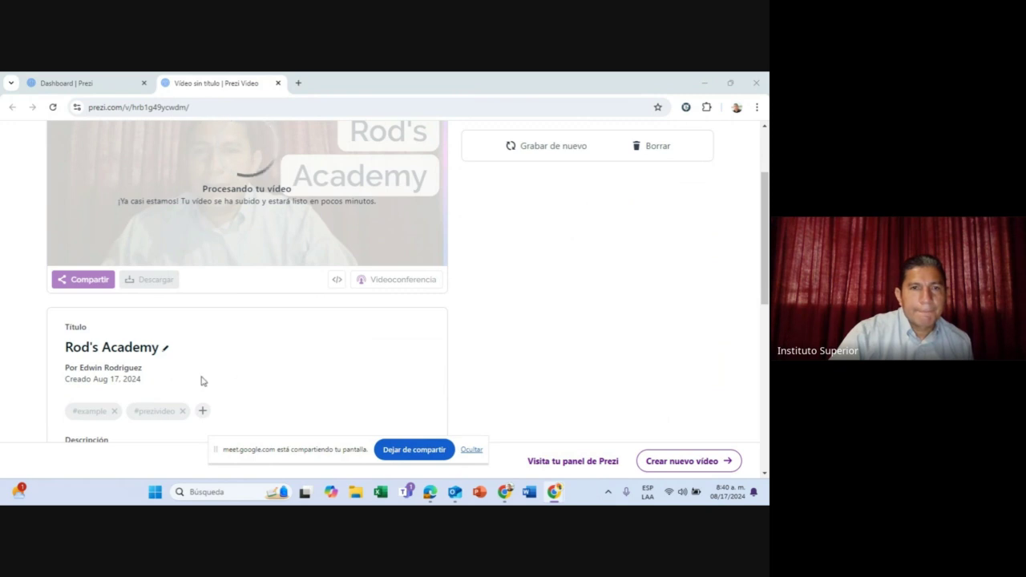
pyautogui.scroll(1, 272, 375)
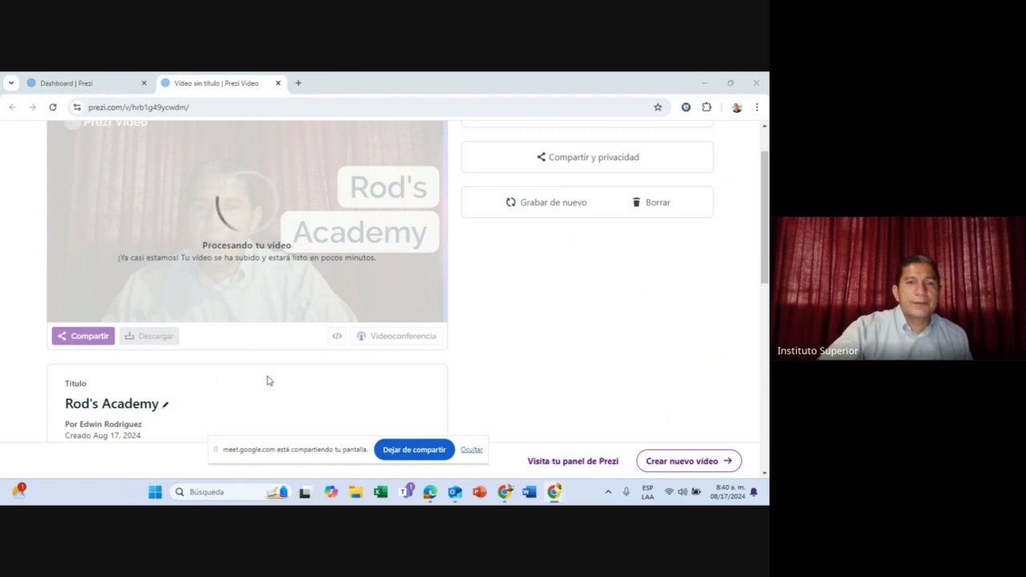
pyautogui.scroll(1, 282, 388)
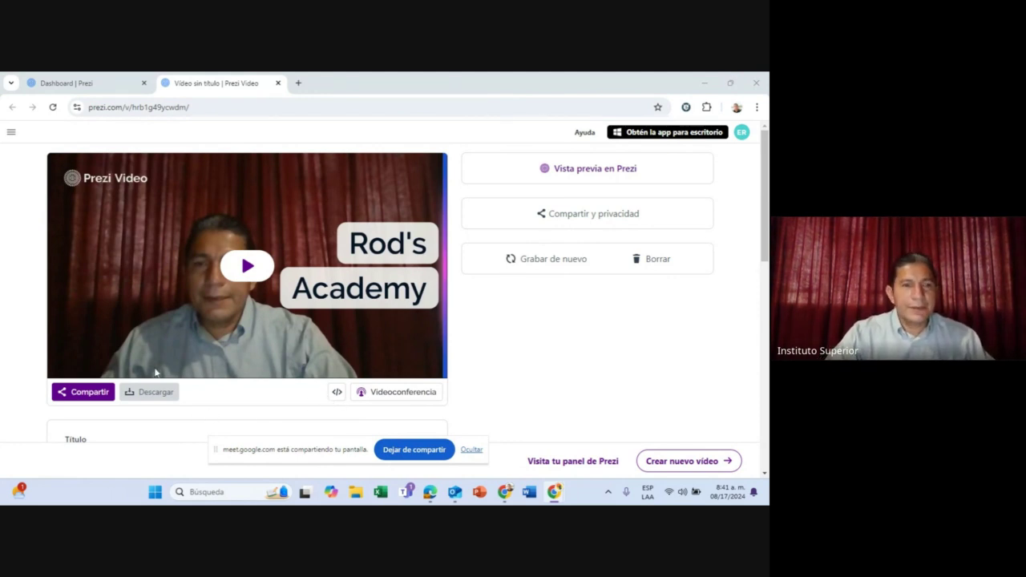
pyautogui.scroll(-3, 206, 364)
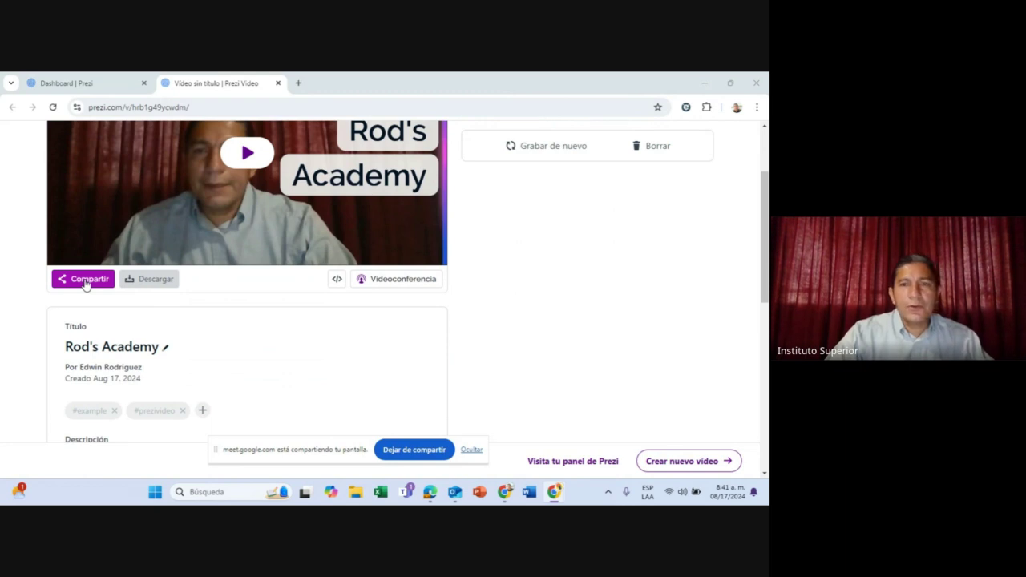
# - Open the video's sharing and privacy settings, look over the viewer permission and contact choices, and close them
pyautogui.click(84, 281)
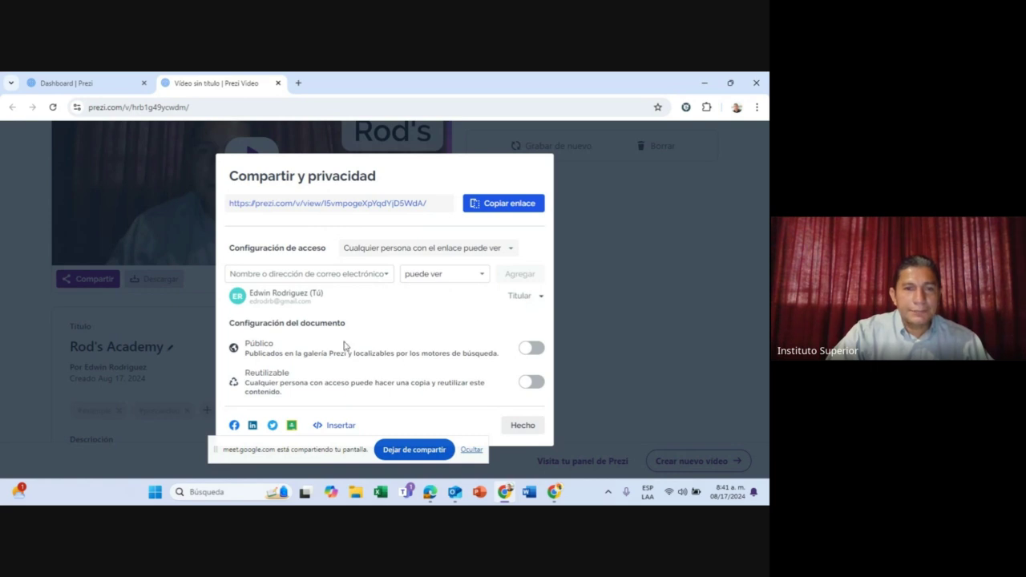
pyautogui.click(479, 281)
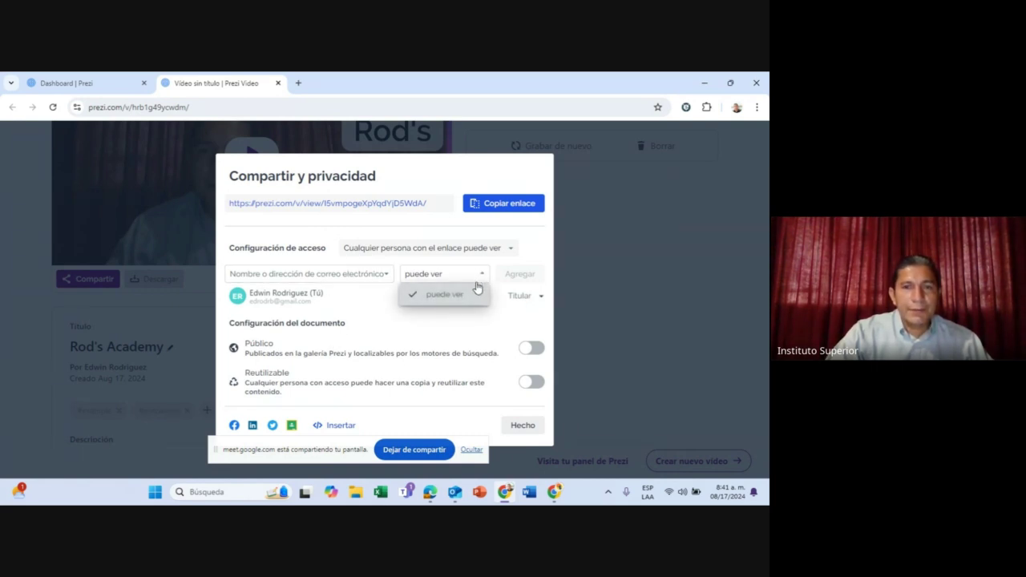
pyautogui.click(481, 275)
pyautogui.click(381, 276)
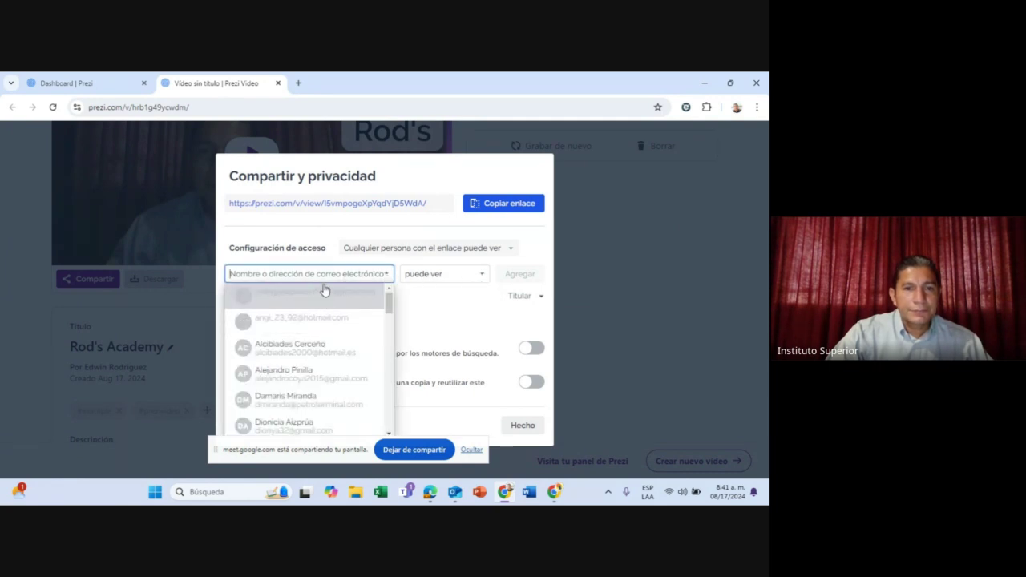
pyautogui.click(542, 260)
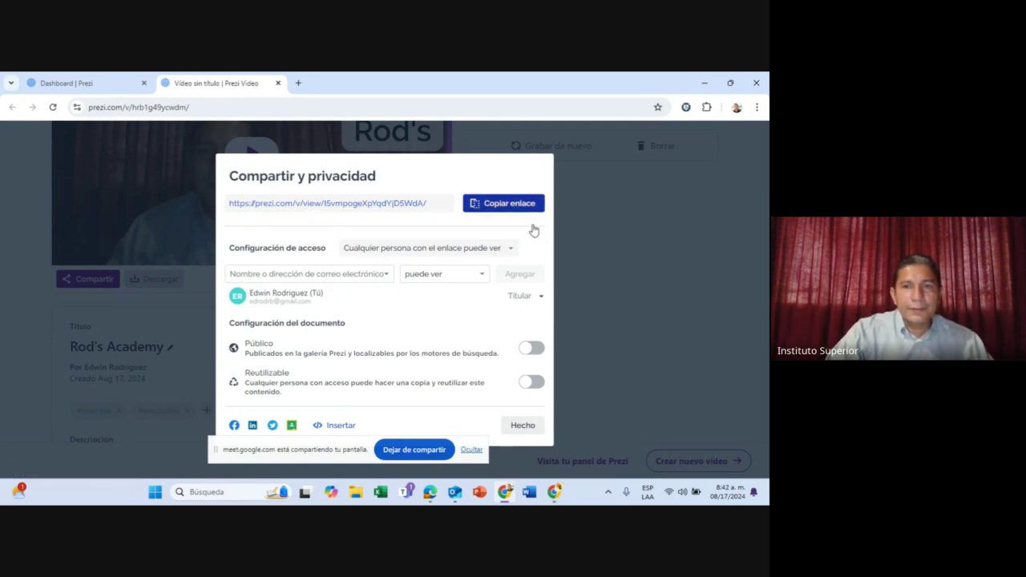
pyautogui.click(523, 424)
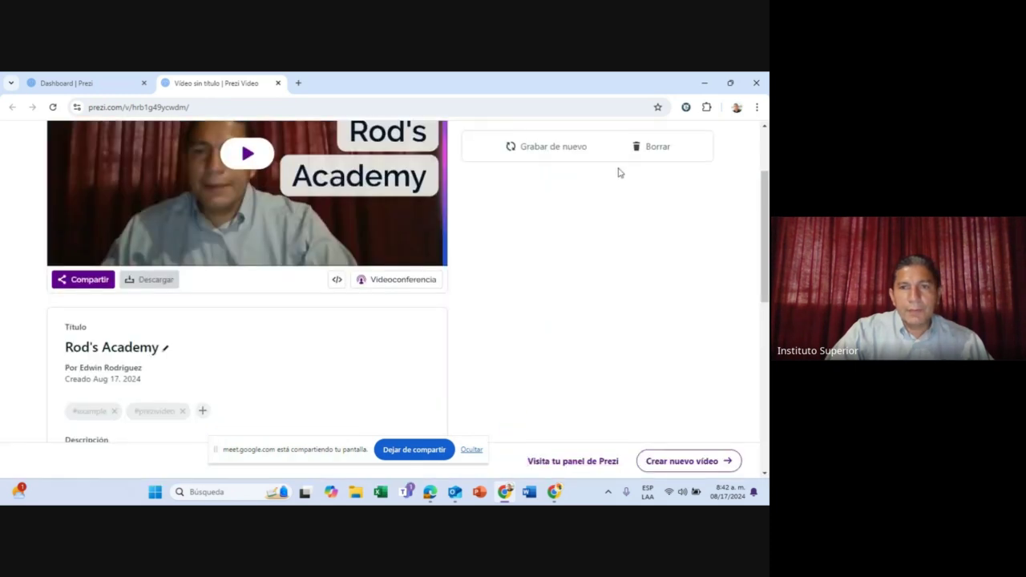
# - Reopen the sharing and privacy settings, check the link access setting, and close them
pyautogui.scroll(3, 617, 172)
pyautogui.click(551, 217)
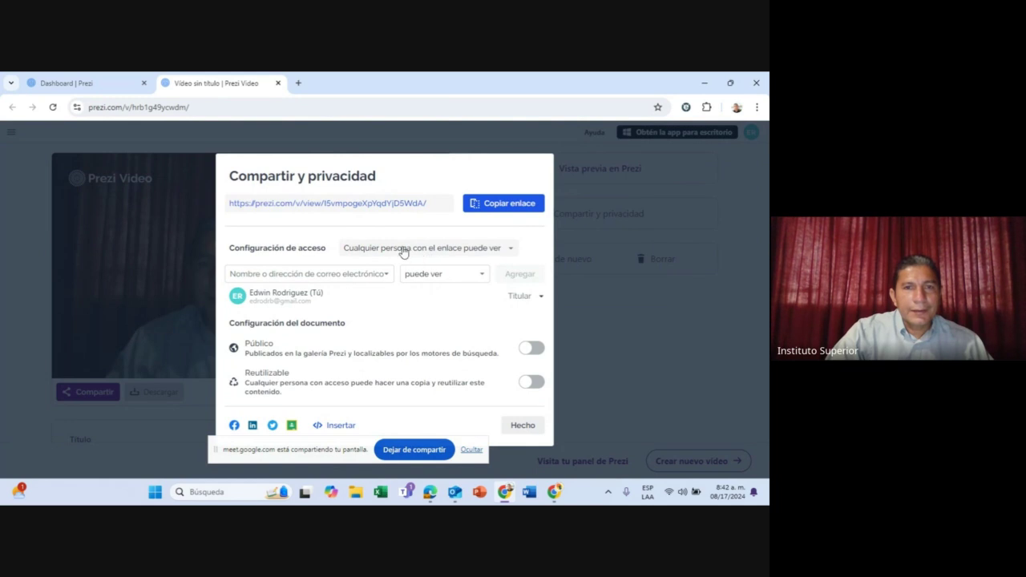
pyautogui.click(510, 251)
pyautogui.click(507, 250)
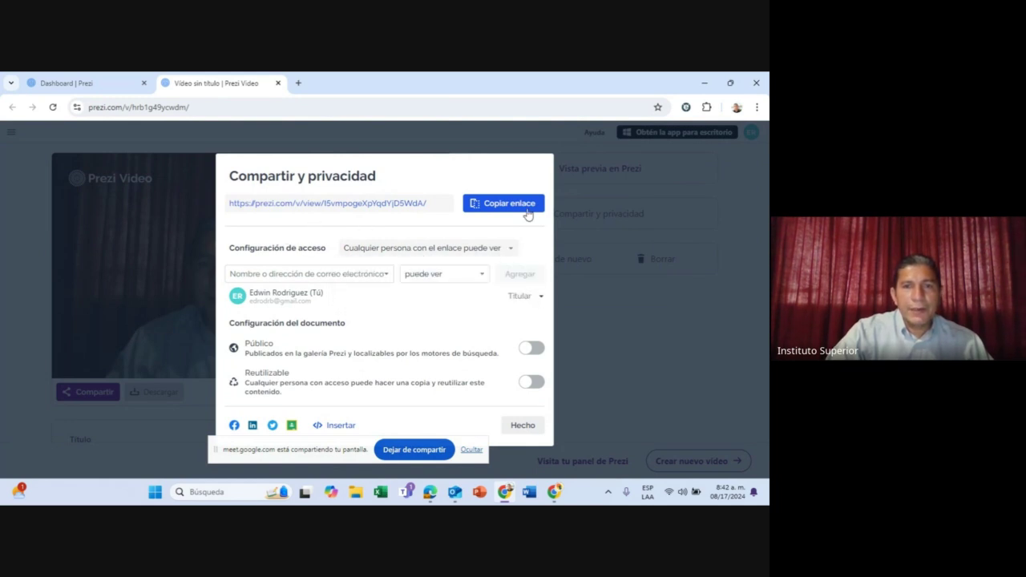
pyautogui.click(522, 426)
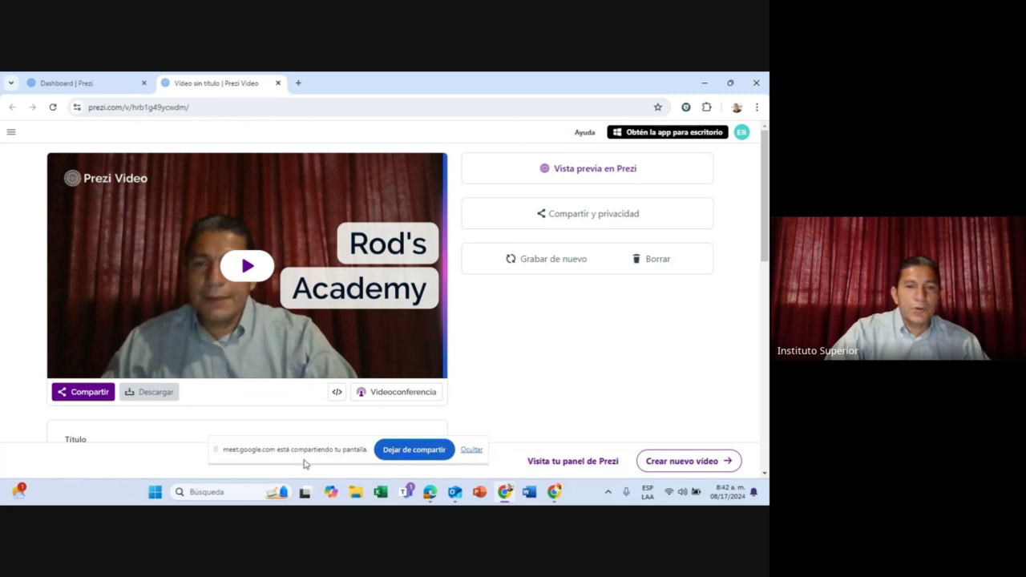
# - Move the screen-sharing notice clear of the video details and open the sharing settings that hold the video link
pyautogui.moveTo(290, 458); pyautogui.dragTo(496, 428)
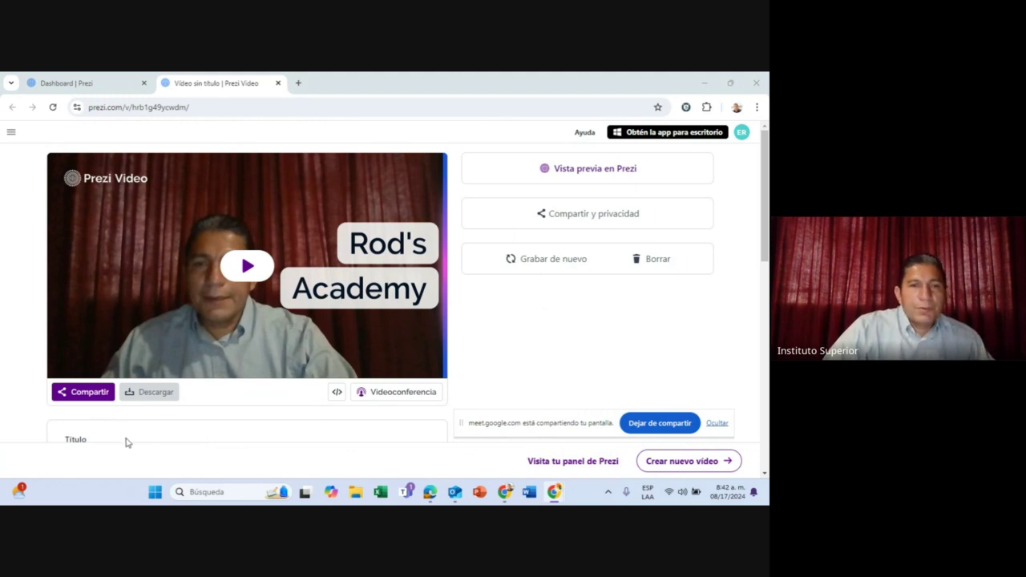
pyautogui.click(82, 396)
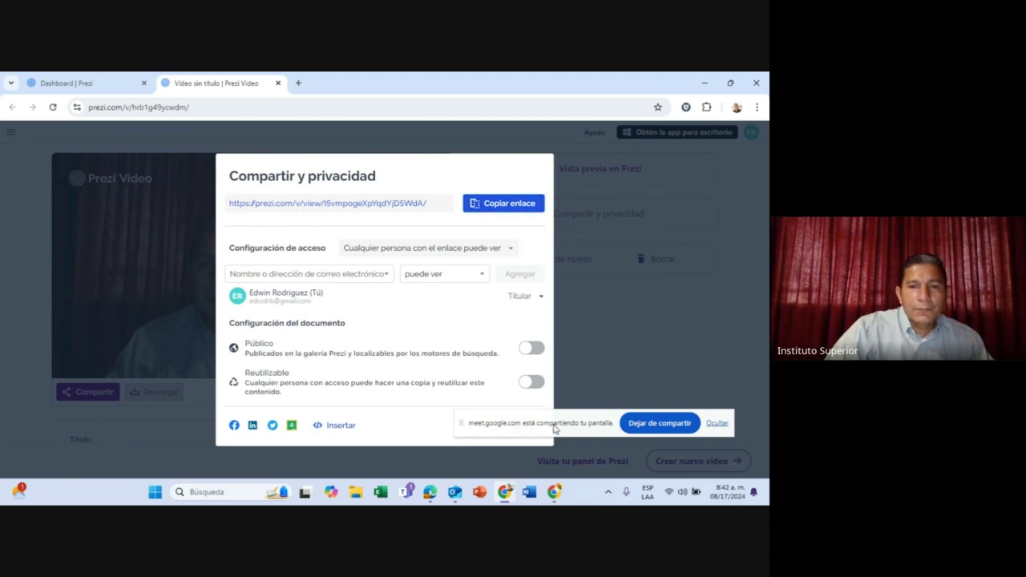
# - Switch to Word and create a new blank document
pyautogui.click(530, 494)
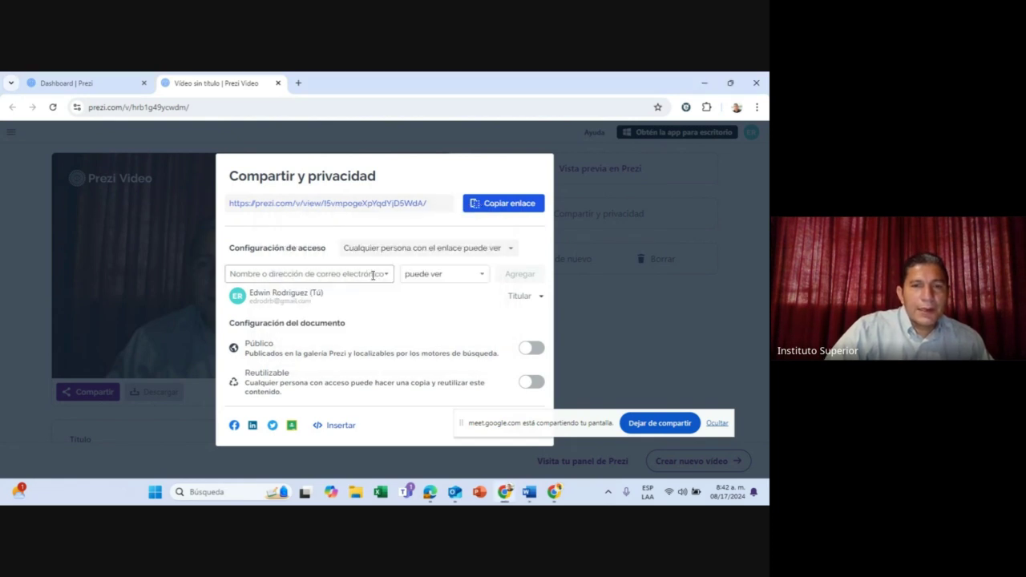
pyautogui.moveTo(535, 487)
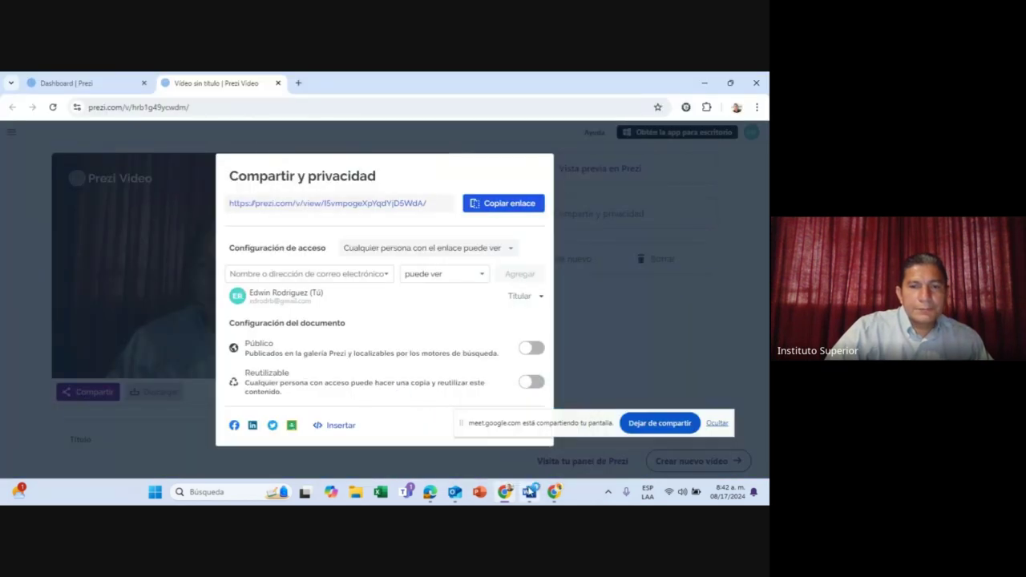
pyautogui.click(533, 461)
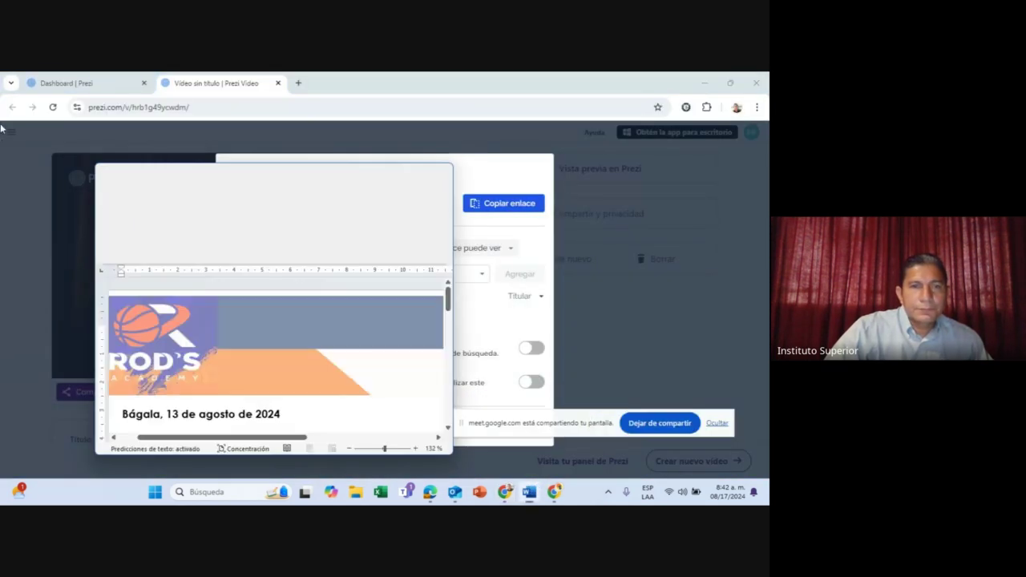
pyautogui.click(412, 174)
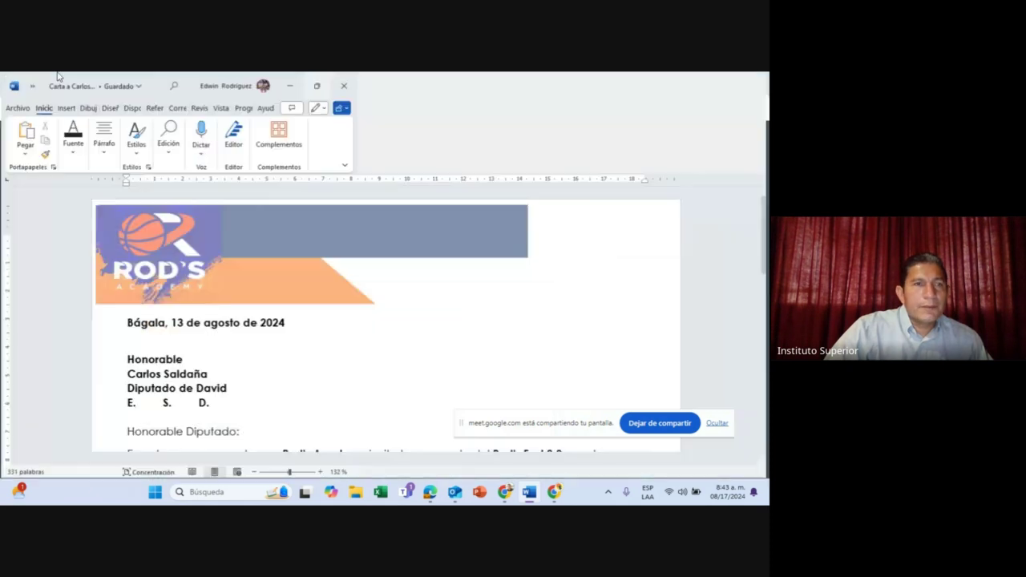
pyautogui.click(16, 105)
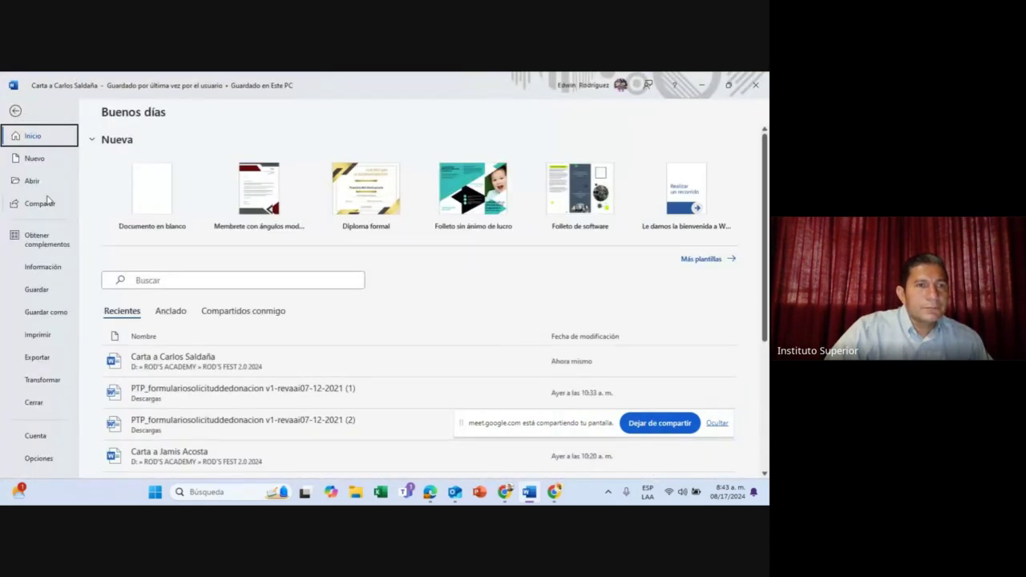
pyautogui.click(32, 161)
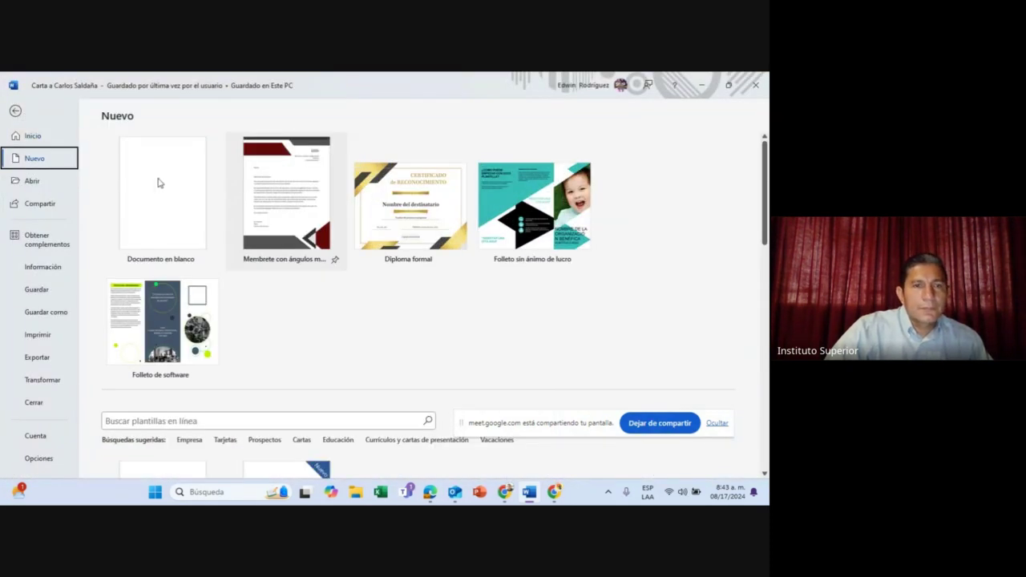
pyautogui.click(158, 183)
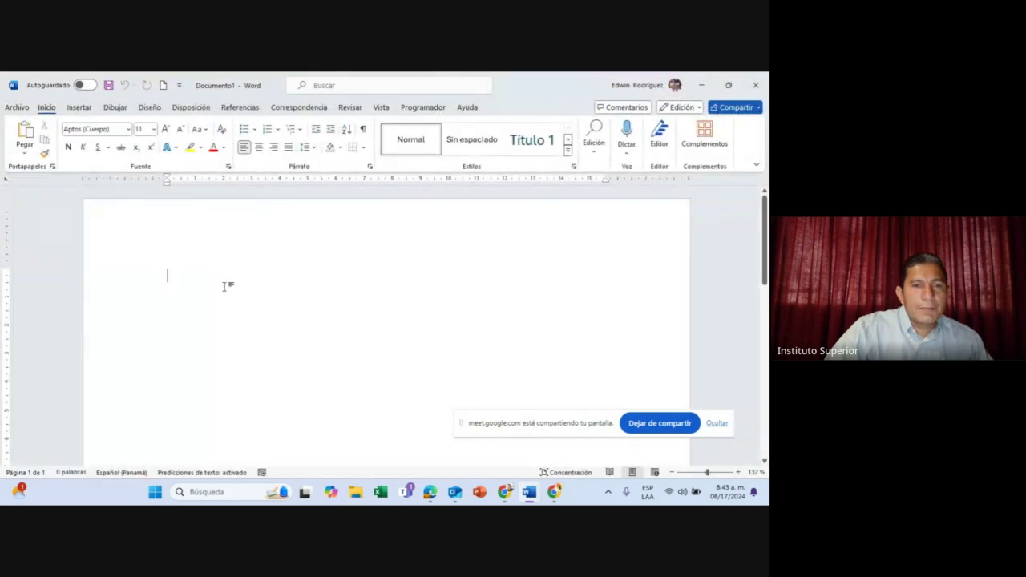
# - Paste the copied Prezi video link as plain text into the blank document and highlight the whole link to point it out
pyautogui.rightClick(225, 287)
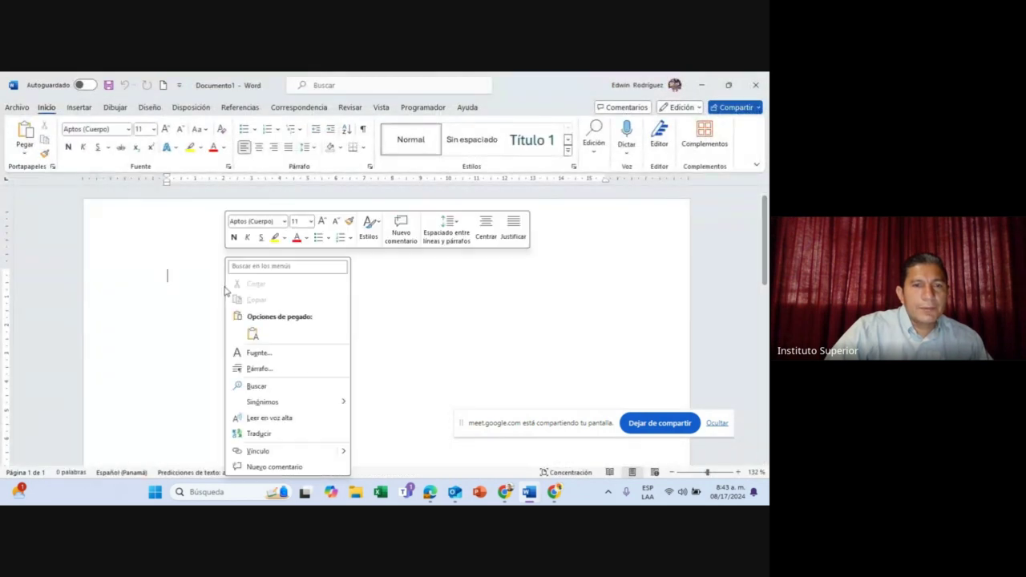
pyautogui.click(253, 335)
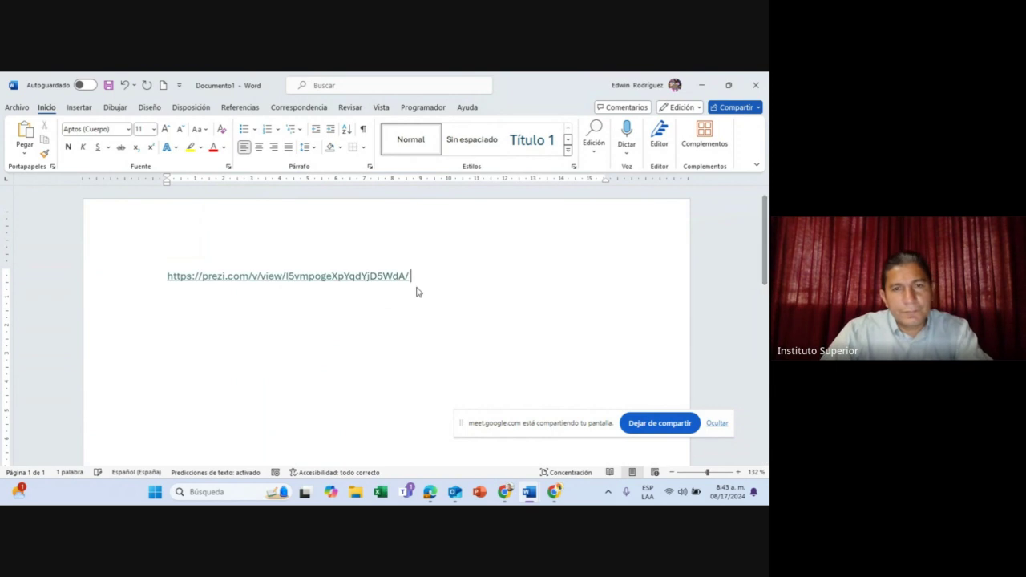
pyautogui.doubleClick(265, 276)
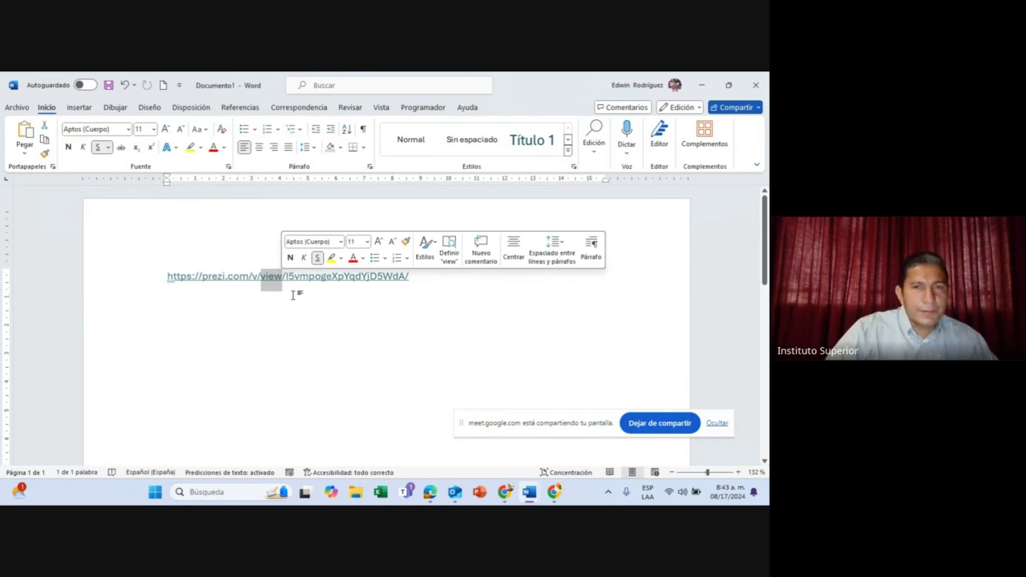
pyautogui.click(294, 293)
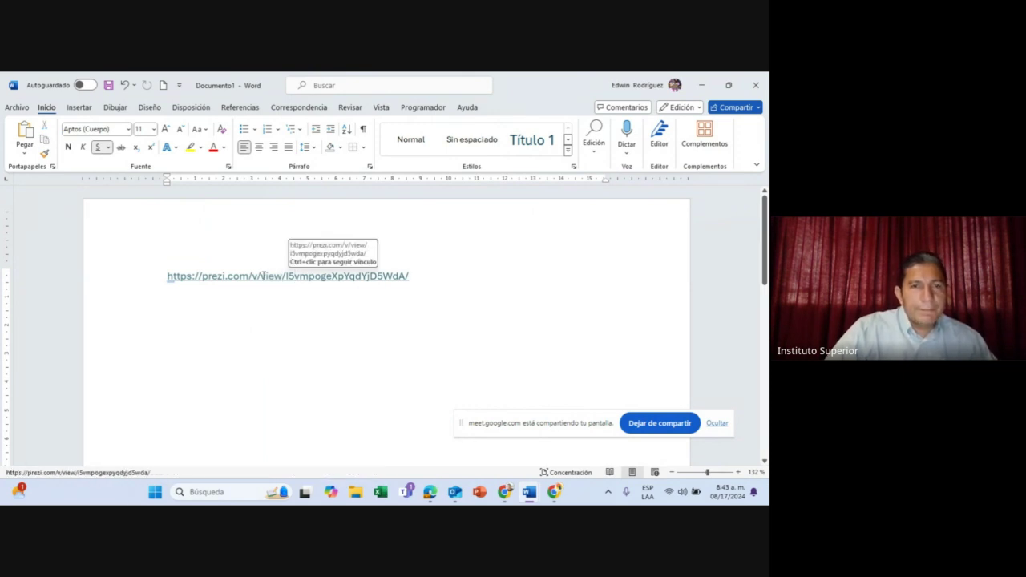
pyautogui.click(417, 277)
pyautogui.tripleClick(402, 276)
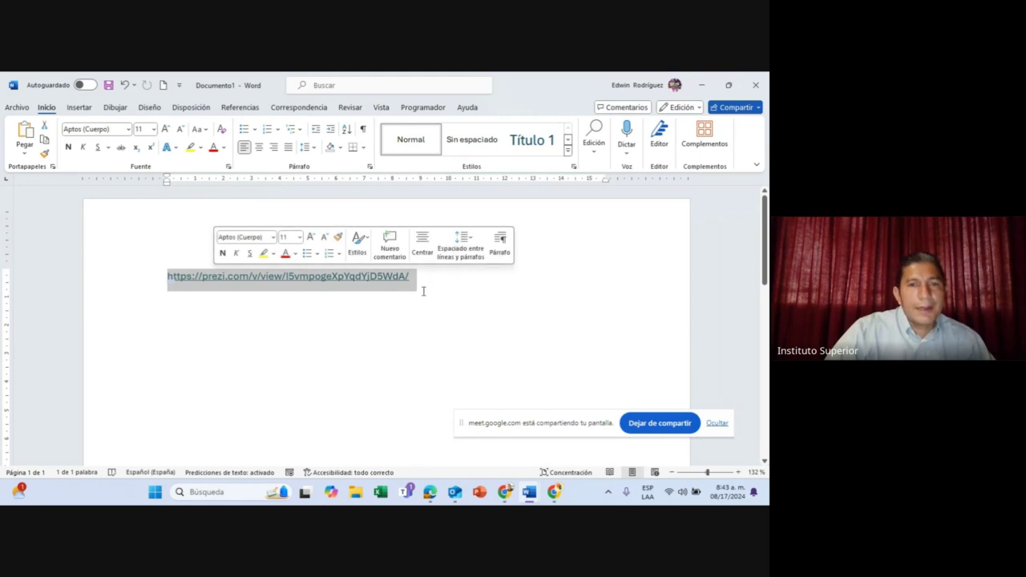
pyautogui.click(298, 316)
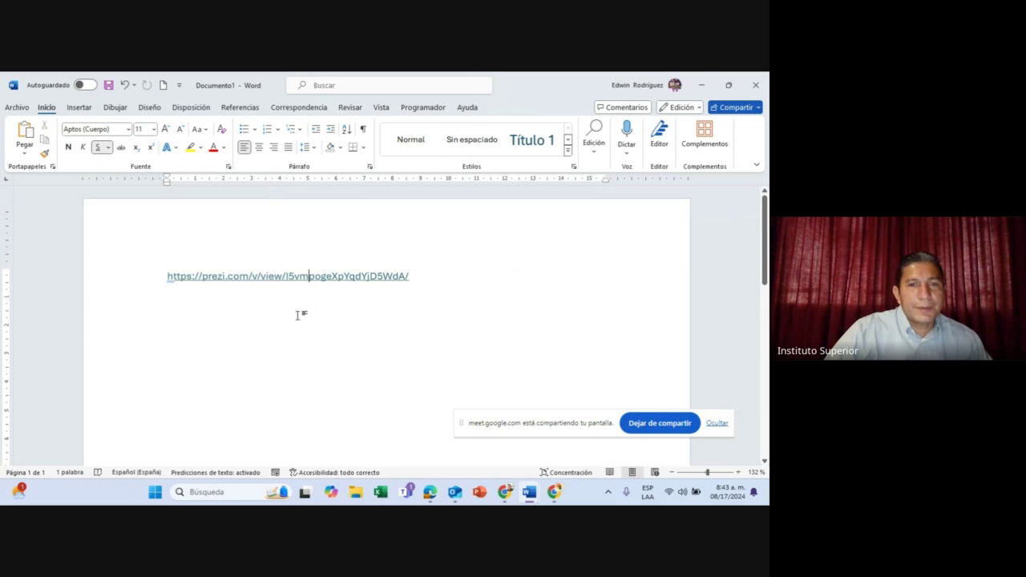
# - Close the document containing the link without saving it and return to the Prezi Video page in the browser
pyautogui.click(756, 85)
pyautogui.click(491, 342)
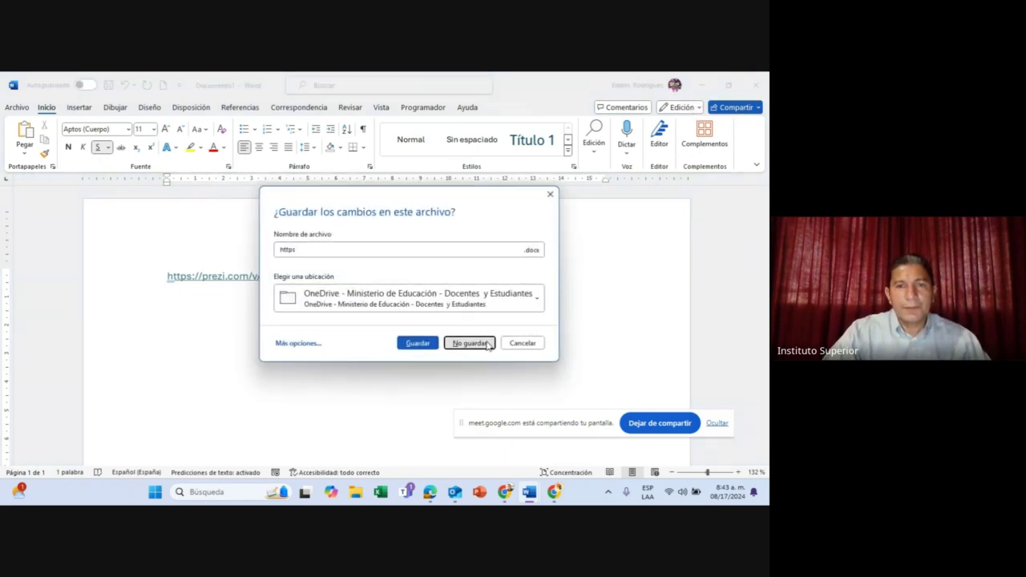
pyautogui.click(702, 85)
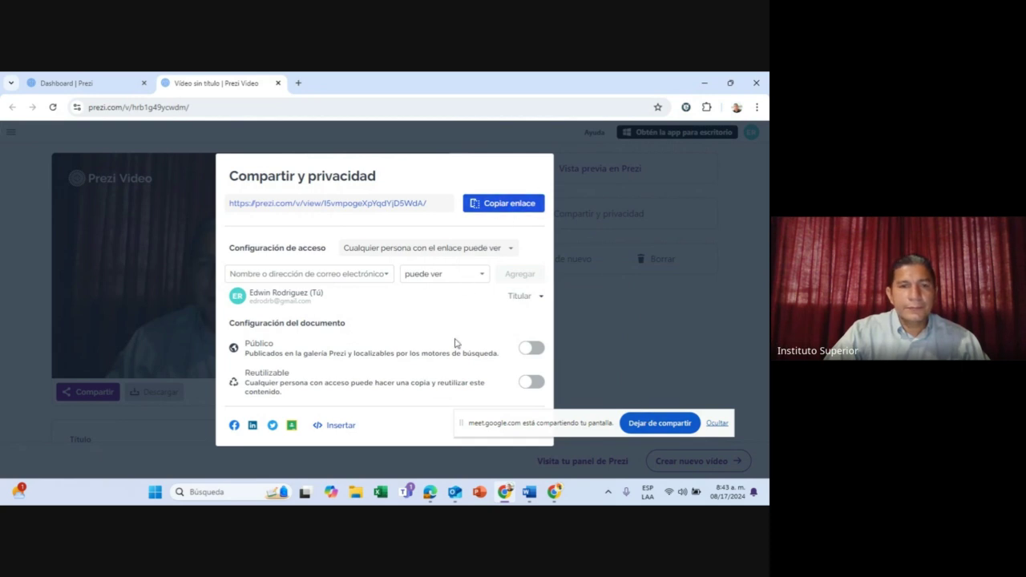
# - Close the video's sharing and privacy settings from behind the screen-sharing notice and stop sharing the screen
pyautogui.moveTo(535, 430); pyautogui.dragTo(561, 409)
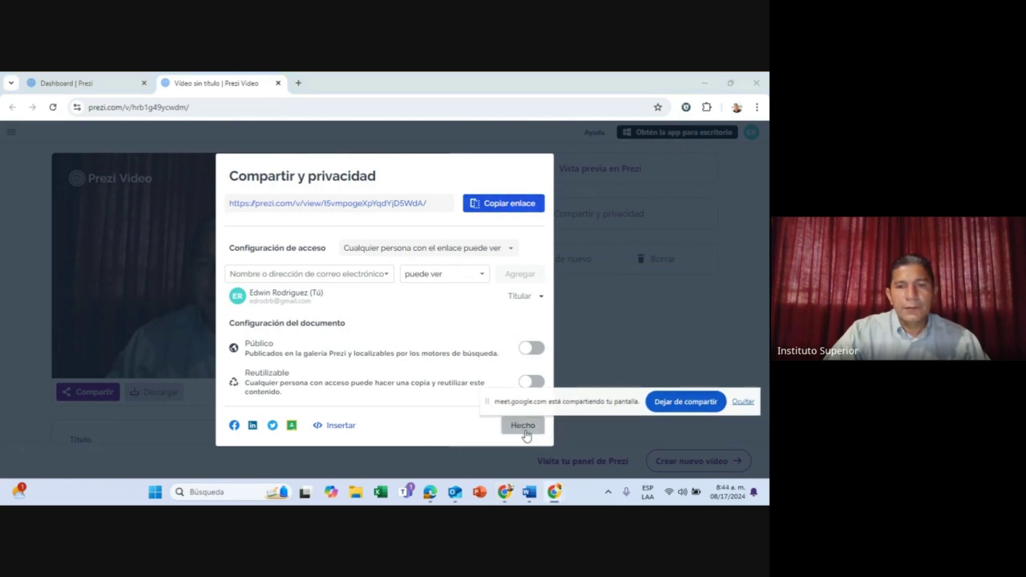
pyautogui.click(524, 426)
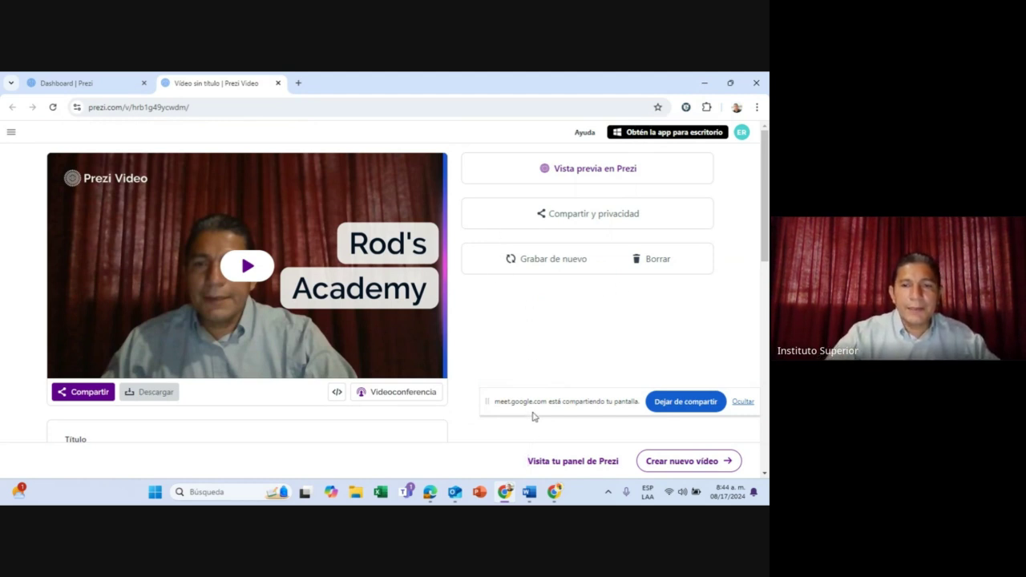
pyautogui.moveTo(528, 485)
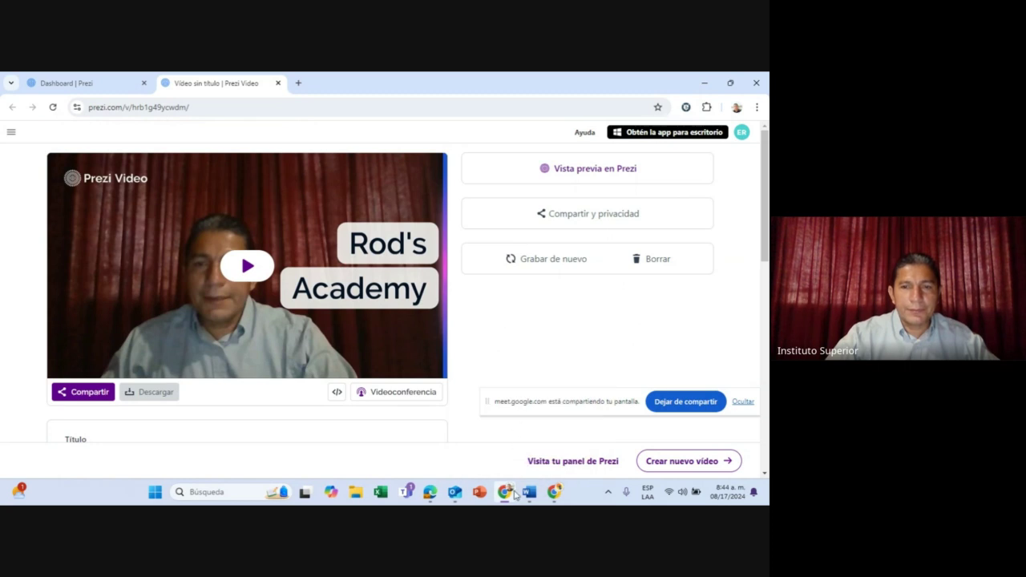
pyautogui.click(674, 405)
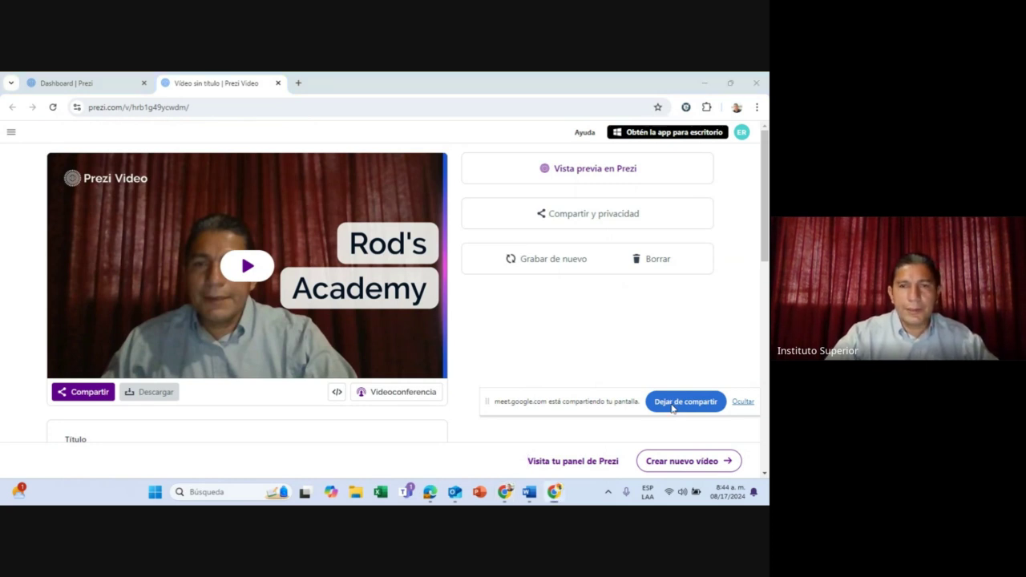